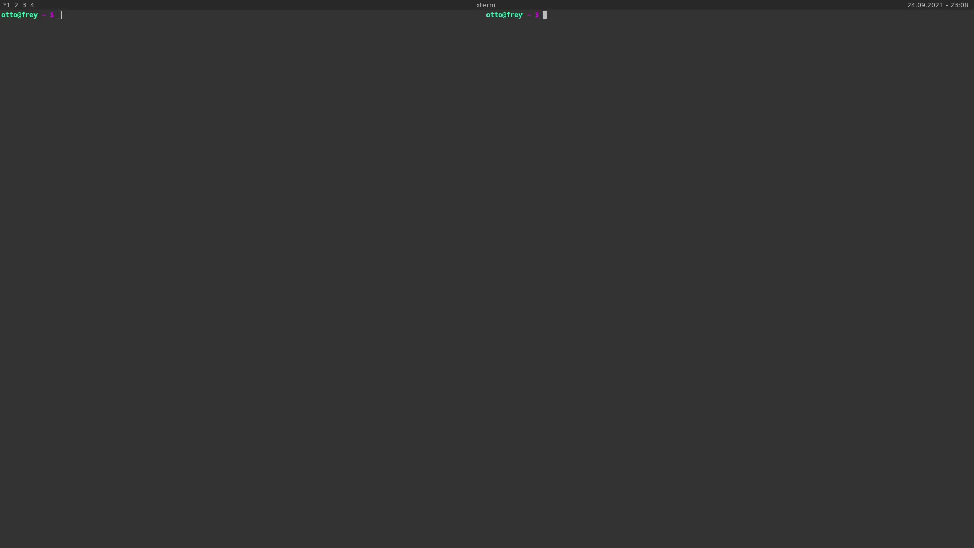
# Open additional xterms beside the first terminal and cycle focus between them
pyautogui.press('super+Return')
pyautogui.click(153, 152)
pyautogui.press('super+Right')
pyautogui.press('super+Down')
pyautogui.press('super+Return')
pyautogui.press('super+Return')
pyautogui.press('super+Return')
pyautogui.press('super+Return')
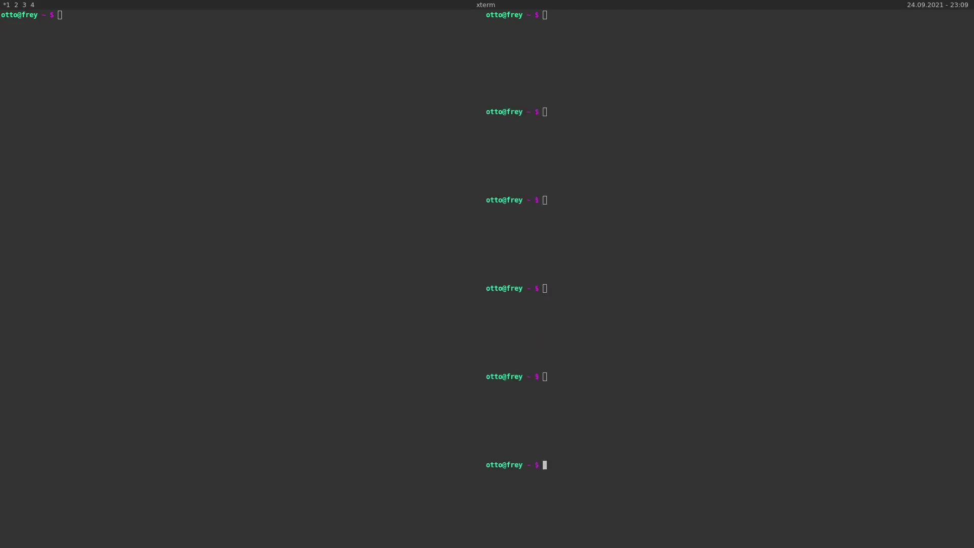
# Adjust the stack's column count until the six right-hand terminals form a three-by-two grid
pyautogui.press('super+space')
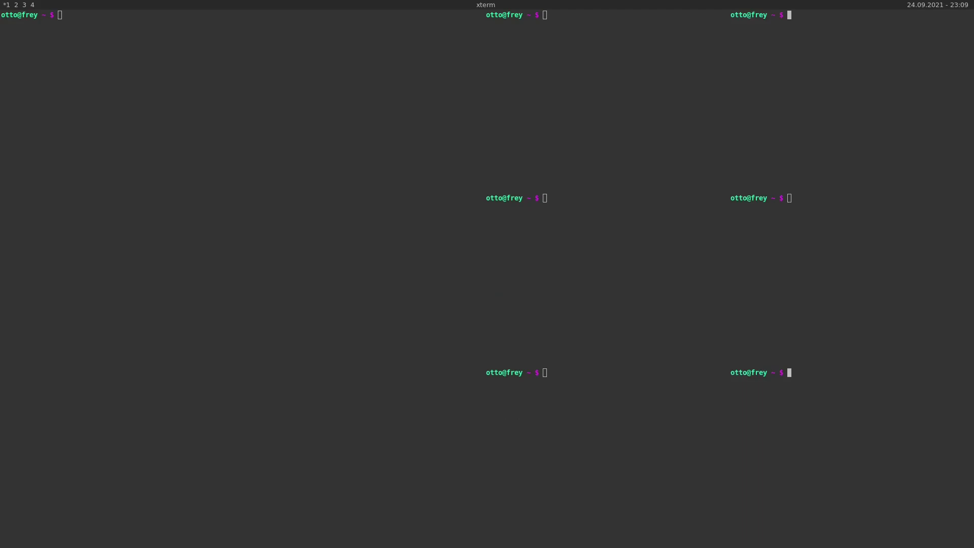
pyautogui.press('super+space')
pyautogui.press('super+space')
pyautogui.press('super+space')
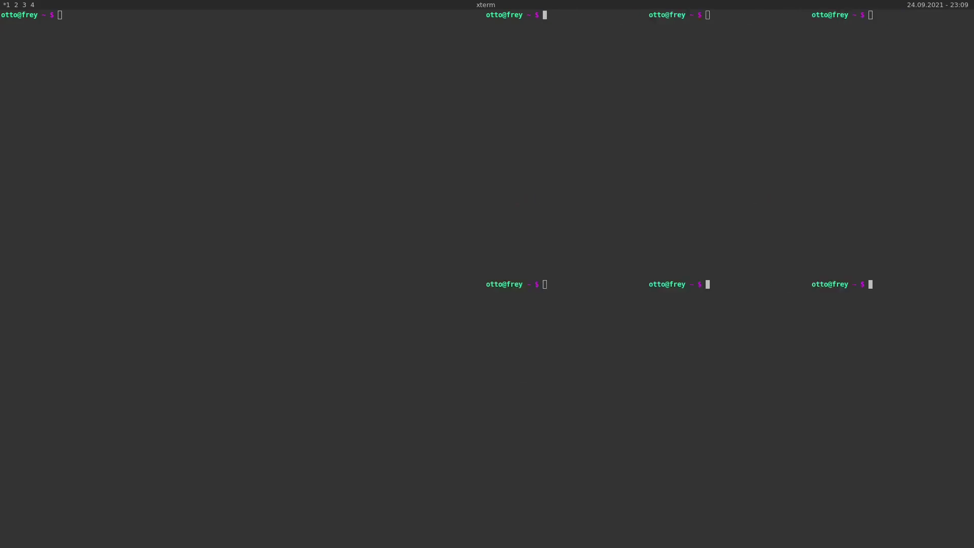
pyautogui.press('super+space')
pyautogui.press('super+shift+space')
pyautogui.press('super+space')
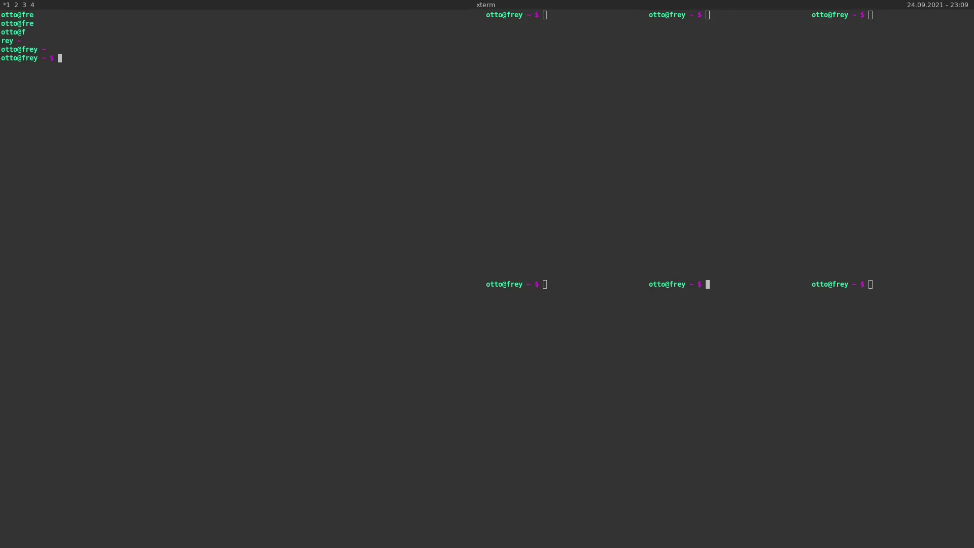
pyautogui.press('super+shift+space')
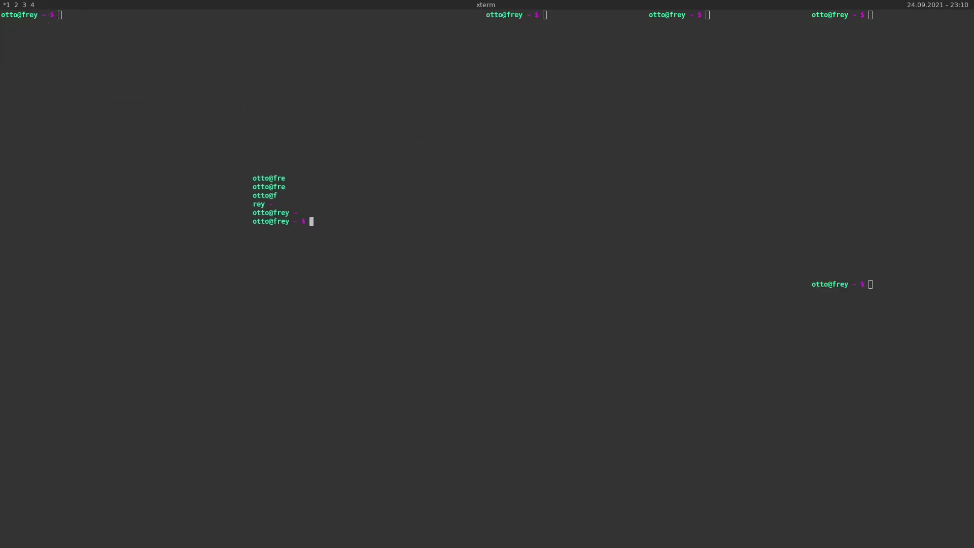
pyautogui.press('super+shift+space')
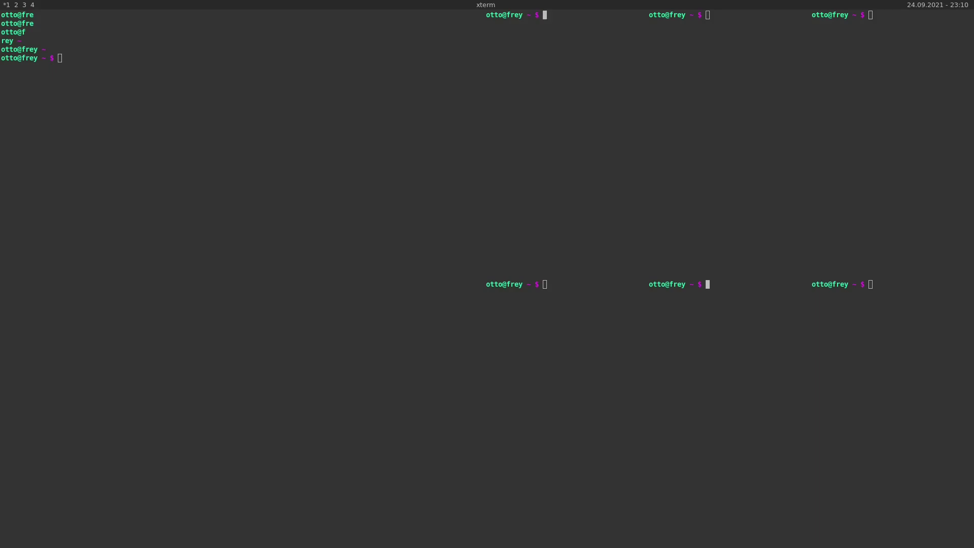
# Switch to the horizontal layout and run htop in the top-left terminal
pyautogui.click(708, 14)
pyautogui.press('super+space')
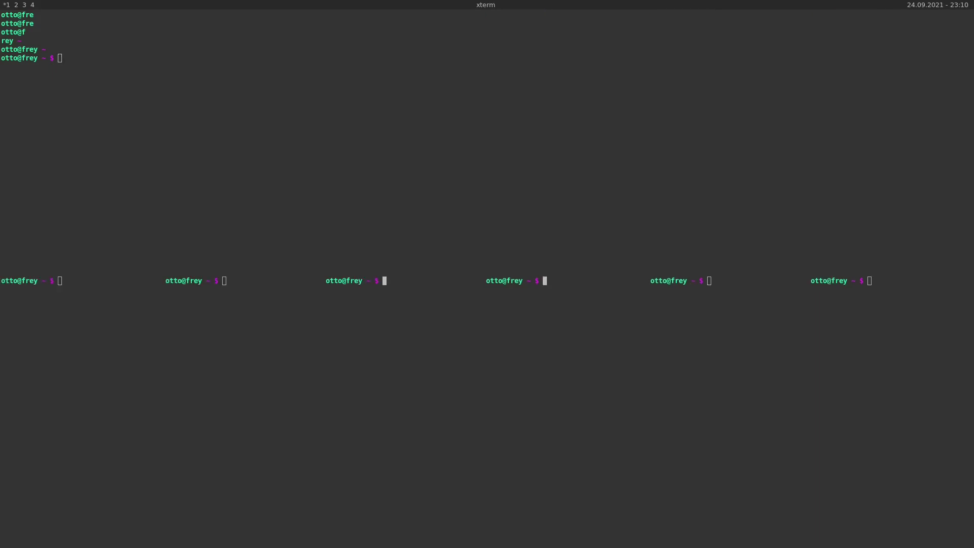
pyautogui.click(60, 58)
pyautogui.write('htop')
pyautogui.press('Return')
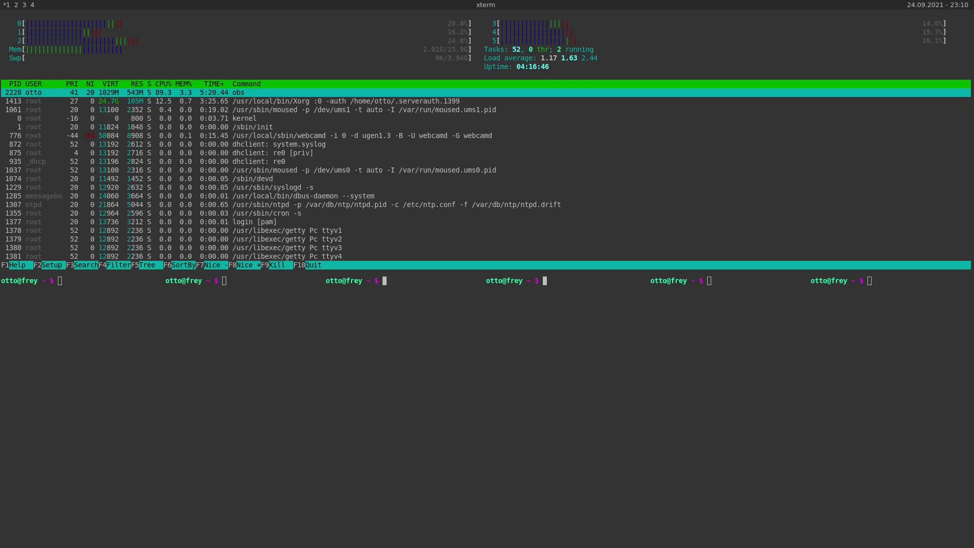
# Make the htop pane taller, maximize it, then restore it beside the shell grid
pyautogui.press('super+space')
pyautogui.press('super+space')
pyautogui.press('super+space')
pyautogui.press('super+space')
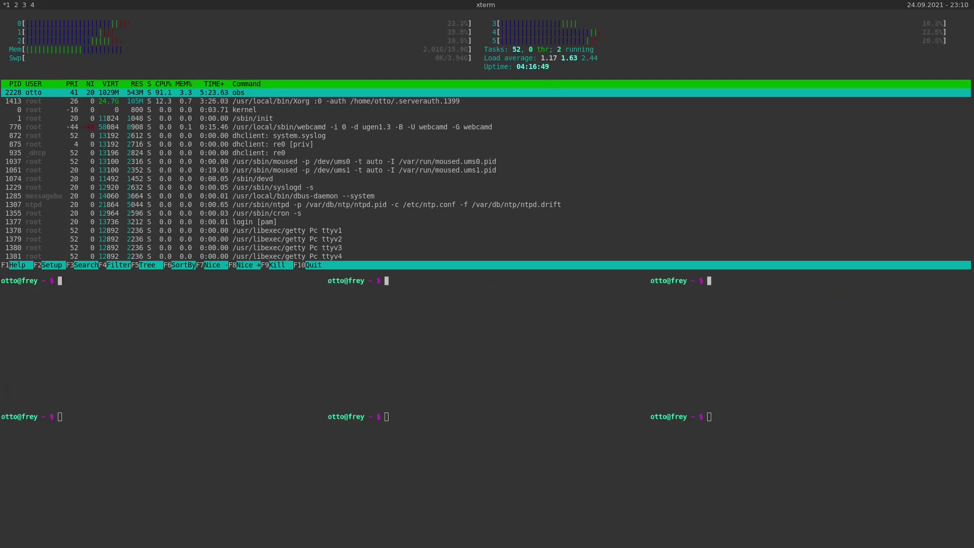
pyautogui.press('super+space')
pyautogui.press('super+space')
pyautogui.press('super+space')
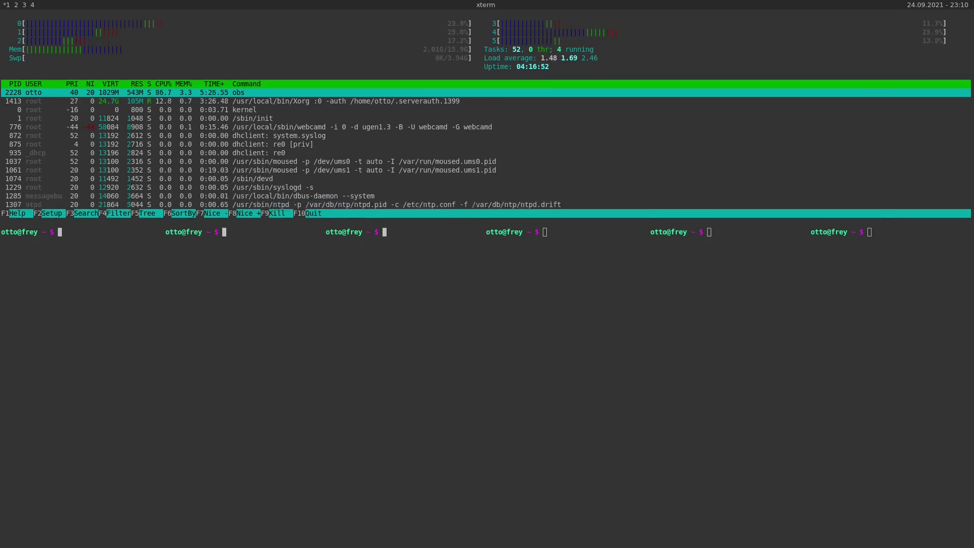
pyautogui.press('super+l')
pyautogui.press('super+l')
pyautogui.press('super+l')
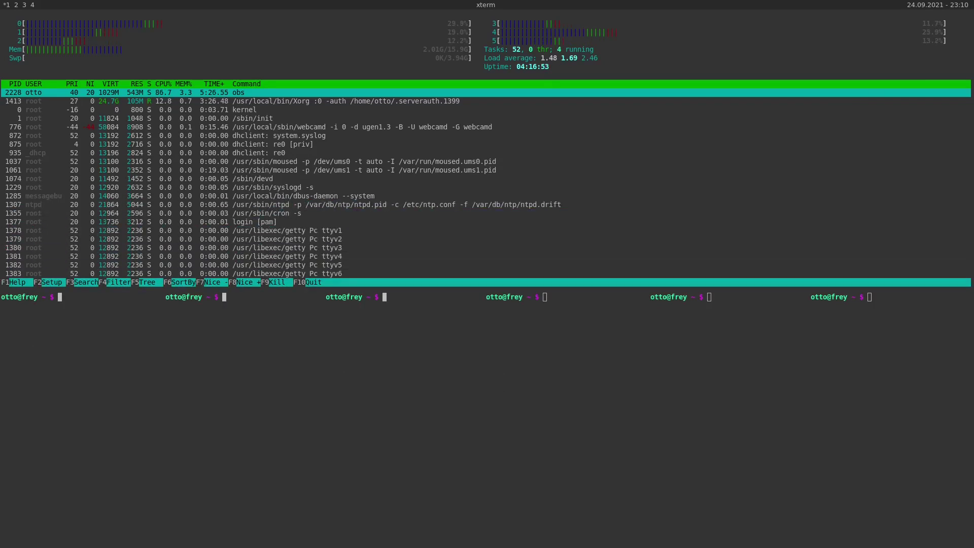
pyautogui.press('super+space')
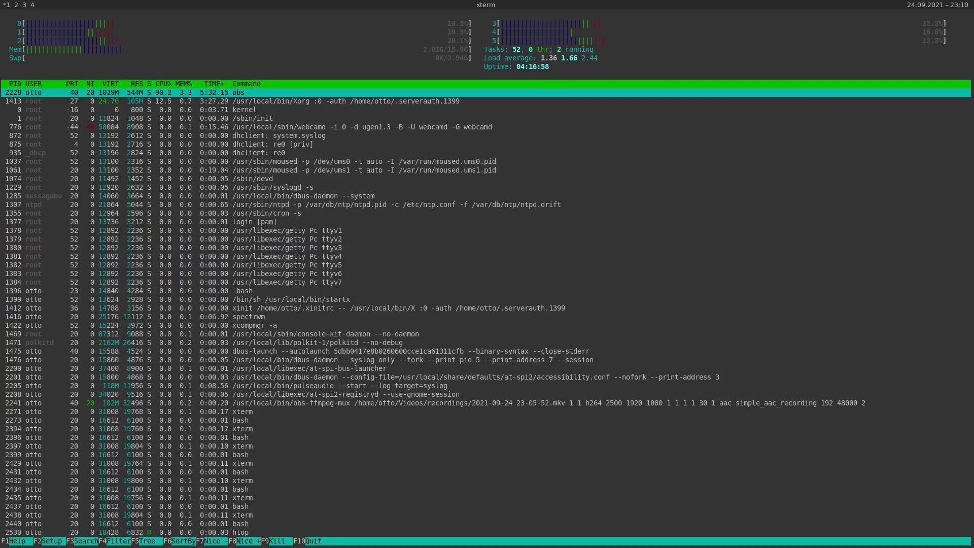
pyautogui.press('super+space')
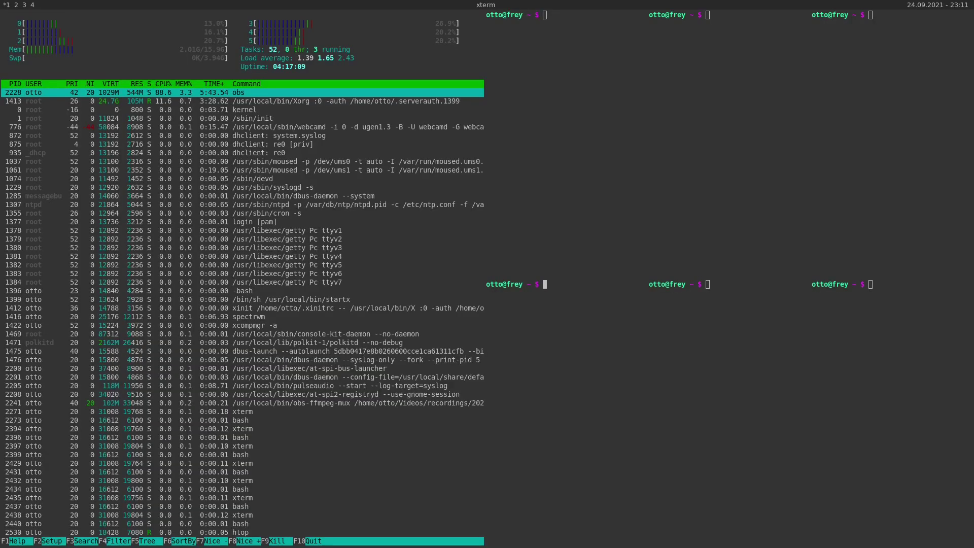
# Focus the bottom-right terminal, then close the extra terminals and quit htop
pyautogui.hotkey('alt', 'j')
pyautogui.hotkey('alt', 'j')
pyautogui.hotkey('alt', 'j')
pyautogui.hotkey('alt', 'j')
pyautogui.hotkey('alt', 'j')
pyautogui.hotkey('alt', 'j')
pyautogui.hotkey('alt', 'j')
pyautogui.hotkey('ctrl', 'd')
pyautogui.hotkey('ctrl', 'd')
pyautogui.hotkey('ctrl', 'd')
pyautogui.hotkey('ctrl', 'd')
pyautogui.hotkey('ctrl', 'd')
pyautogui.hotkey('ctrl', 'd')
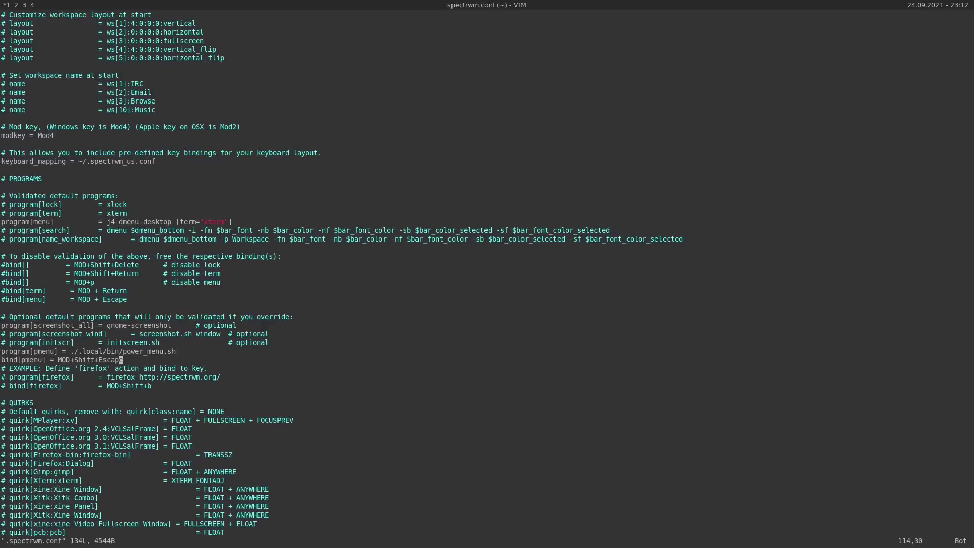
pyautogui.press('j')
pyautogui.press('j')
pyautogui.press('j')
pyautogui.press('j')
pyautogui.press('j')
pyautogui.press('j')
pyautogui.press('j')
pyautogui.press('j')
pyautogui.press('j')
pyautogui.press('j')
pyautogui.press('j')
pyautogui.press('j')
pyautogui.press('j')
pyautogui.press('j')
pyautogui.press('j')
pyautogui.press('j')
pyautogui.press('j')
pyautogui.press('j')
pyautogui.press('j')
pyautogui.press('j')
pyautogui.press('k')
pyautogui.press('k')
pyautogui.press('k')
pyautogui.press('k')
pyautogui.press('k')
pyautogui.press('k')
pyautogui.press('k')
pyautogui.press('k')
pyautogui.press('k')
pyautogui.press('k')
pyautogui.press('k')
pyautogui.press('k')
pyautogui.press('k')
pyautogui.press('k')
pyautogui.press('k')
pyautogui.press('k')
pyautogui.press('k')
pyautogui.press('k')
pyautogui.press('k')
pyautogui.press('k')
pyautogui.press('k')
pyautogui.press('j')
pyautogui.press('j')
pyautogui.press('j')
pyautogui.press('j')
pyautogui.press('j')
pyautogui.press('k')
pyautogui.press('j')
pyautogui.press('super+p')
pyautogui.press('Right')
pyautogui.press('Right')
pyautogui.press('Right')
pyautogui.press('Right')
pyautogui.press('Right')
pyautogui.press('Right')
pyautogui.press('Right')
pyautogui.press('Right')
pyautogui.press('Right')
pyautogui.press('Right')
pyautogui.press('Right')
pyautogui.press('Right')
pyautogui.press('Right')
pyautogui.press('Right')
pyautogui.press('Right')
pyautogui.press('Right')
pyautogui.press('Right')
pyautogui.press('Right')
pyautogui.press('Right')
pyautogui.press('Right')
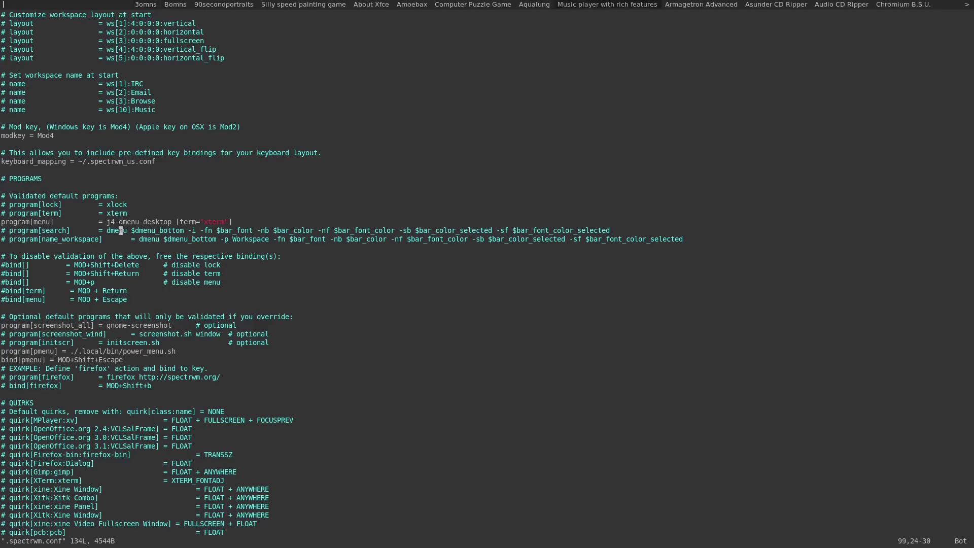
pyautogui.press('Left')
pyautogui.press('Left')
pyautogui.press('Left')
pyautogui.press('Left')
pyautogui.press('Left')
pyautogui.press('Left')
pyautogui.press('Left')
pyautogui.press('Left')
pyautogui.press('Left')
pyautogui.press('Left')
pyautogui.press('Left')
pyautogui.press('Left')
pyautogui.press('Left')
pyautogui.press('Left')
pyautogui.press('Left')
pyautogui.press('Left')
pyautogui.press('Left')
pyautogui.press('Left')
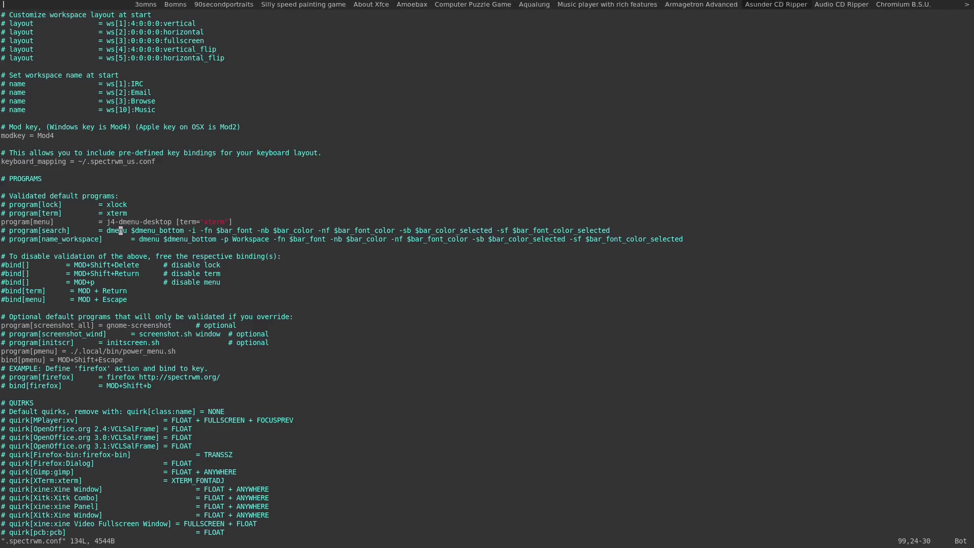
pyautogui.press('Escape')
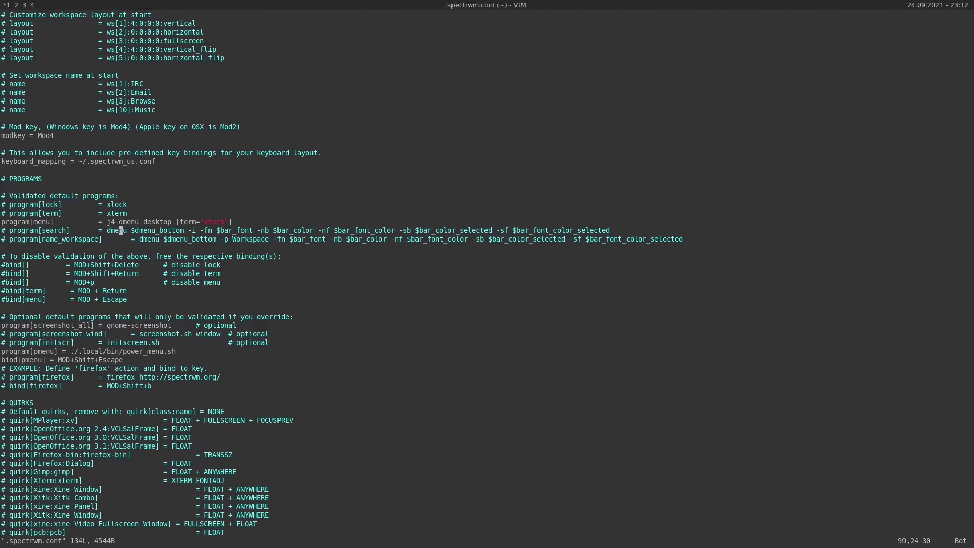
pyautogui.press('super+shift+Escape')
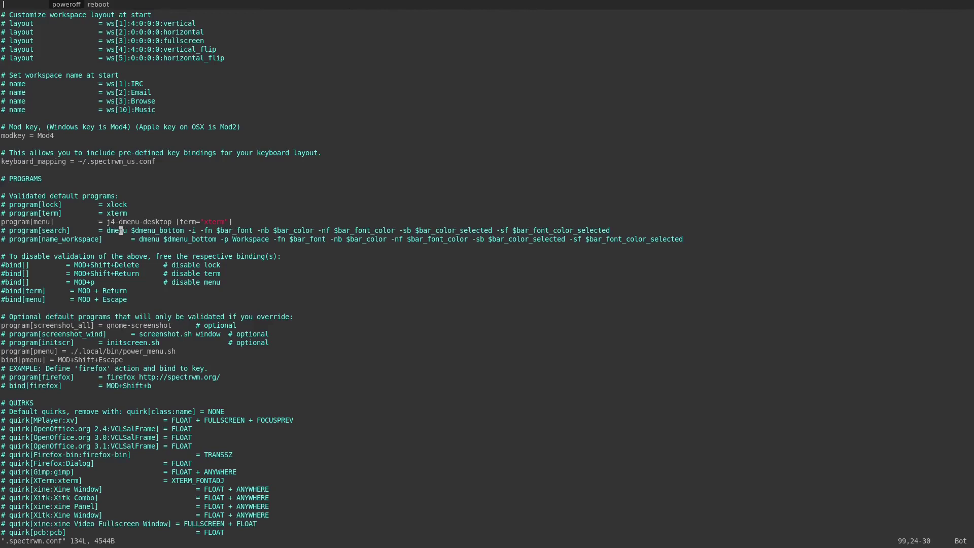
pyautogui.press('Escape')
pyautogui.press('k')
pyautogui.press('k')
pyautogui.press('k')
pyautogui.press('k')
pyautogui.press('k')
pyautogui.press('k')
pyautogui.press('k')
pyautogui.press('k')
pyautogui.press('k')
pyautogui.press('k')
pyautogui.press('k')
pyautogui.press('k')
pyautogui.press('k')
pyautogui.press('k')
pyautogui.press('k')
pyautogui.press('k')
pyautogui.press('k')
pyautogui.press('k')
pyautogui.press('k')
pyautogui.press('k')
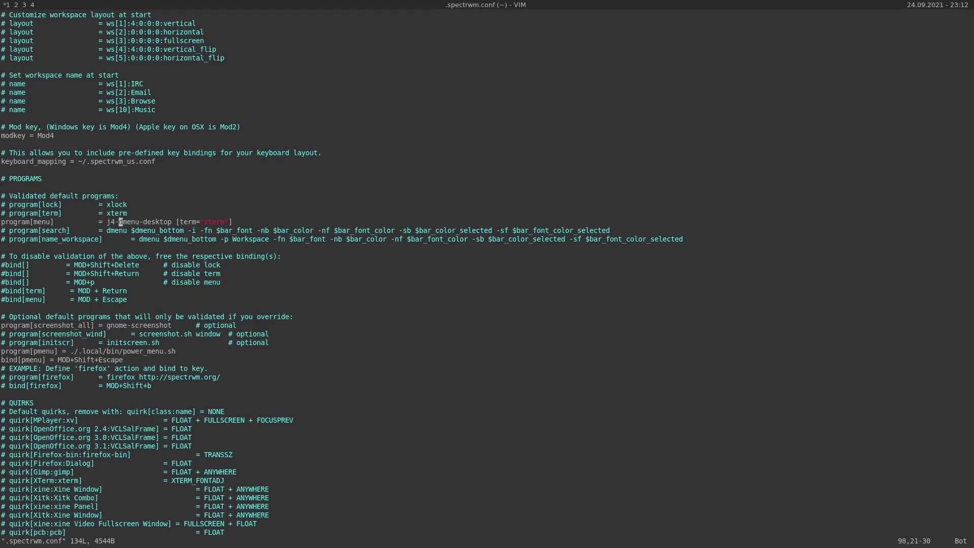
pyautogui.press('k')
pyautogui.press('k')
pyautogui.press('k')
pyautogui.press('k')
pyautogui.press('k')
pyautogui.press('k')
pyautogui.press('k')
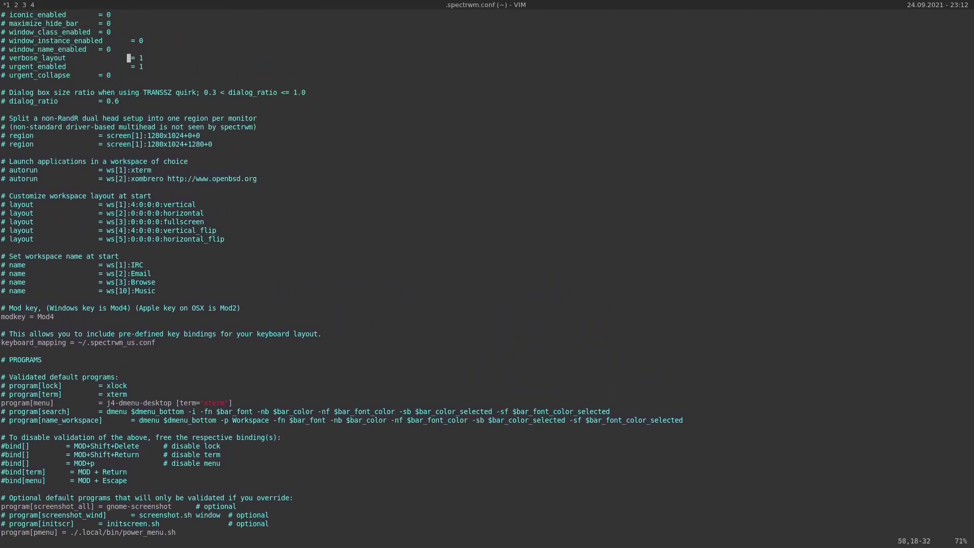
pyautogui.press('}')
pyautogui.press('}')
pyautogui.press('}')
pyautogui.press('}')
pyautogui.press('}')
pyautogui.press('}')
pyautogui.press('}')
pyautogui.press('k')
pyautogui.press('$')
pyautogui.press('k')
pyautogui.press('k')
pyautogui.press('k')
pyautogui.press('k')
pyautogui.press('k')
pyautogui.press('k')
pyautogui.press('k')
pyautogui.press('k')
pyautogui.press('k')
pyautogui.press('k')
pyautogui.press('k')
pyautogui.press('k')
pyautogui.press('k')
pyautogui.press('k')
pyautogui.press('j')
pyautogui.press('j')
pyautogui.press('j')
pyautogui.press('j')
pyautogui.press('j')
pyautogui.press('j')
pyautogui.press('j')
pyautogui.press('j')
pyautogui.press('j')
pyautogui.press('j')
pyautogui.press('j')
pyautogui.press('j')
pyautogui.press('j')
pyautogui.press('j')
pyautogui.press('j')
pyautogui.press('j')
pyautogui.press('j')
pyautogui.press('j')
pyautogui.press('k')
pyautogui.press('k')
pyautogui.press('k')
pyautogui.press('k')
pyautogui.press('k')
pyautogui.press('k')
pyautogui.press('k')
pyautogui.press('k')
pyautogui.press('k')
pyautogui.press('k')
pyautogui.press('k')
pyautogui.press('k')
pyautogui.press('k')
pyautogui.press('k')
pyautogui.press('k')
pyautogui.press('k')
pyautogui.press('k')
pyautogui.press('k')
pyautogui.press('k')
pyautogui.press('k')
pyautogui.press('k')
pyautogui.press('k')
pyautogui.press('k')
pyautogui.press('k')
pyautogui.press('k')
pyautogui.press('k')
pyautogui.press('k')
pyautogui.press('k')
pyautogui.press('k')
pyautogui.press('k')
pyautogui.press('k')
pyautogui.press('k')
pyautogui.press('k')
pyautogui.press('k')
pyautogui.press('k')
pyautogui.press('k')
pyautogui.press('k')
pyautogui.press('k')
pyautogui.press('k')
pyautogui.press('k')
pyautogui.press('k')
pyautogui.press('k')
pyautogui.press('k')
pyautogui.press('k')
pyautogui.press('k')
pyautogui.press('k')
pyautogui.press('k')
pyautogui.press('k')
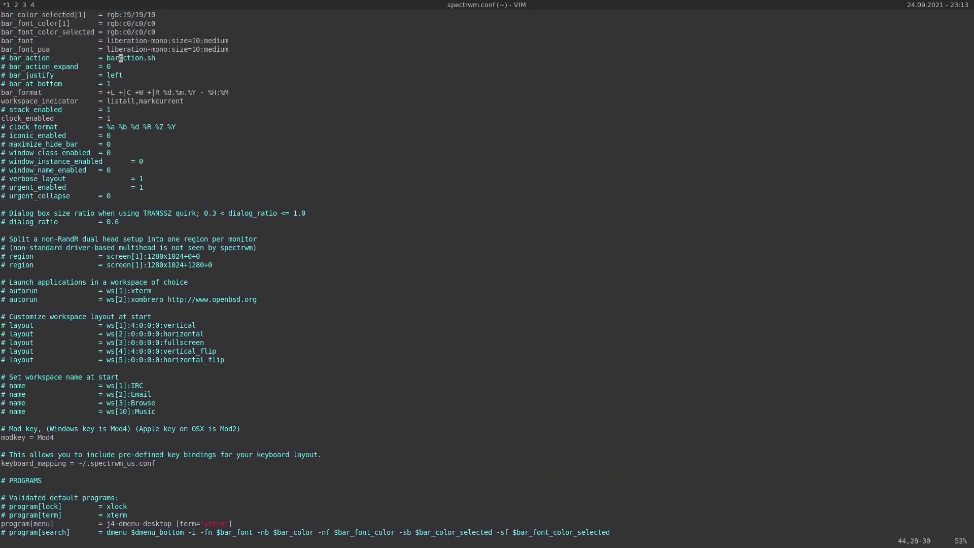
pyautogui.press('k')
pyautogui.press('k')
pyautogui.press('k')
pyautogui.press('k')
pyautogui.press('k')
pyautogui.press('k')
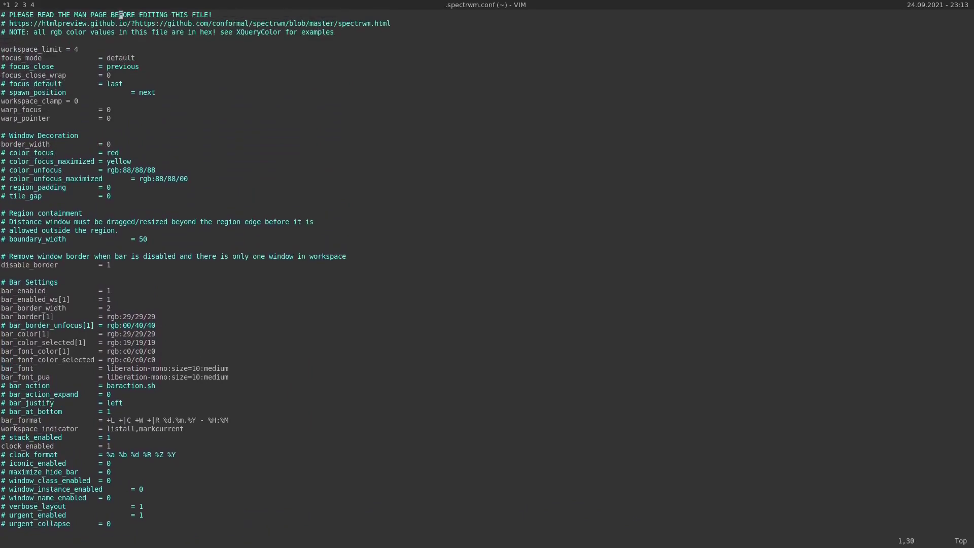
pyautogui.press('j')
pyautogui.press('j')
pyautogui.press('j')
pyautogui.press('j')
pyautogui.press('j')
pyautogui.press('j')
pyautogui.press('j')
pyautogui.press('j')
pyautogui.press('j')
pyautogui.press('j')
pyautogui.press('k')
pyautogui.press('k')
pyautogui.press('k')
pyautogui.press('k')
pyautogui.press('k')
pyautogui.press('k')
pyautogui.press('k')
pyautogui.press('k')
pyautogui.press('k')
pyautogui.press('k')
pyautogui.press('j')
pyautogui.press('j')
pyautogui.press('l')
pyautogui.press('l')
pyautogui.press('l')
pyautogui.press('l')
pyautogui.press('l')
pyautogui.press('l')
pyautogui.press('l')
pyautogui.press('k')
pyautogui.press('k')
pyautogui.press('j')
pyautogui.press('j')
pyautogui.press('j')
pyautogui.press('j')
pyautogui.press('j')
pyautogui.press('k')
pyautogui.press('k')
pyautogui.press('k')
pyautogui.press('k')
pyautogui.press('k')
pyautogui.press('j')
pyautogui.press('j')
pyautogui.press('j')
pyautogui.press('j')
pyautogui.press('j')
pyautogui.press('j')
pyautogui.press('j')
pyautogui.press('j')
pyautogui.press('j')
pyautogui.press('j')
pyautogui.press('j')
pyautogui.press('j')
pyautogui.press('j')
pyautogui.press('j')
pyautogui.press('k')
pyautogui.press('k')
pyautogui.press('k')
pyautogui.press('k')
pyautogui.press('k')
pyautogui.press('k')
pyautogui.press('k')
pyautogui.press('k')
pyautogui.press('k')
pyautogui.press('k')
pyautogui.press('j')
pyautogui.press('$')
pyautogui.press('j')
pyautogui.press('j')
pyautogui.press('j')
pyautogui.press('j')
pyautogui.press('j')
pyautogui.press('j')
pyautogui.press('j')
pyautogui.press('j')
pyautogui.press('j')
pyautogui.press('j')
pyautogui.press('j')
pyautogui.press('j')
pyautogui.press('j')
pyautogui.press('j')
pyautogui.press('j')
pyautogui.press('k')
pyautogui.press('k')
pyautogui.press('k')
pyautogui.press('k')
pyautogui.press('k')
pyautogui.press('k')
pyautogui.press('k')
pyautogui.press('k')
pyautogui.press('k')
pyautogui.press('k')
pyautogui.press('k')
pyautogui.press('k')
pyautogui.press('j')
pyautogui.press('j')
pyautogui.press('j')
pyautogui.press('j')
pyautogui.press('j')
pyautogui.press('j')
pyautogui.press('j')
pyautogui.press('j')
pyautogui.press('j')
pyautogui.press('j')
pyautogui.press('k')
pyautogui.press('k')
pyautogui.press('k')
pyautogui.press('k')
pyautogui.press('k')
pyautogui.press('k')
pyautogui.press('k')
pyautogui.press('k')
pyautogui.press('Up')
pyautogui.press('Up')
pyautogui.press('Up')
pyautogui.press('Up')
pyautogui.press('Up')
pyautogui.press('Up')
pyautogui.press('Up')
pyautogui.press('Up')
pyautogui.press('Down')
pyautogui.press('Down')
pyautogui.press('Down')
pyautogui.press('Down')
pyautogui.press('Down')
pyautogui.press('Down')
pyautogui.press('Down')
pyautogui.press('Down')
pyautogui.press('Down')
pyautogui.press('Down')
pyautogui.press('Down')
pyautogui.press('Down')
pyautogui.press('Down')
pyautogui.press('Down')
pyautogui.press('Down')
pyautogui.press('Down')
pyautogui.press('Down')
pyautogui.press('Down')
pyautogui.press('Down')
pyautogui.press('Down')
pyautogui.press('Up')
pyautogui.press('Up')
pyautogui.press('Up')
pyautogui.press('Up')
pyautogui.press('Up')
pyautogui.press('Up')
pyautogui.press('Up')
pyautogui.press('Up')
pyautogui.press('Up')
pyautogui.press('Up')
pyautogui.press('Up')
pyautogui.press('Up')
pyautogui.press('Up')
pyautogui.press('Up')
pyautogui.press('Up')
pyautogui.press('Up')
pyautogui.press('Up')
pyautogui.press('Up')
pyautogui.press('Up')
pyautogui.press('Up')
pyautogui.press('Up')
pyautogui.press('Up')
pyautogui.press('Up')
pyautogui.press('Down')
pyautogui.press('Down')
pyautogui.press('Down')
pyautogui.press('Down')
pyautogui.press('Down')
pyautogui.press('Down')
pyautogui.press('Down')
pyautogui.press('Down')
pyautogui.press('Down')
pyautogui.press('Down')
pyautogui.press('Down')
pyautogui.press('Down')
pyautogui.press('Down')
pyautogui.press('Down')
pyautogui.press('Down')
pyautogui.press('Down')
pyautogui.press('Down')
pyautogui.press('Down')
pyautogui.press('Down')
pyautogui.press('Down')
pyautogui.press('Down')
pyautogui.press('Down')
pyautogui.press('Down')
pyautogui.press('Up')
pyautogui.press('Up')
pyautogui.press('Up')
pyautogui.press('Up')
pyautogui.press('Up')
pyautogui.press('Up')
pyautogui.press('Up')
pyautogui.press('Up')
pyautogui.press('Up')
pyautogui.press('Up')
pyautogui.press('Up')
pyautogui.press('Up')
pyautogui.press('Up')
pyautogui.press('Up')
pyautogui.press('Up')
pyautogui.press('Up')
pyautogui.press('Up')
pyautogui.press('Up')
pyautogui.press('Up')
pyautogui.press('Up')
pyautogui.press('Down')
pyautogui.press('Down')
pyautogui.press('Down')
pyautogui.press('Down')
pyautogui.press('Down')
pyautogui.press('Down')
pyautogui.press('Down')
pyautogui.press('Down')
pyautogui.press('Down')
pyautogui.press('Down')
pyautogui.press('Down')
pyautogui.press('Down')
pyautogui.press('Down')
pyautogui.press('Down')
pyautogui.press('Down')
pyautogui.press('Down')
pyautogui.press('Down')
pyautogui.press('Down')
pyautogui.press('Down')
pyautogui.press('Down')
pyautogui.press('Down')
pyautogui.press('Up')
pyautogui.press('Up')
pyautogui.press('Up')
pyautogui.press('Up')
pyautogui.press('Up')
pyautogui.press('Up')
pyautogui.press('Up')
pyautogui.press('Up')
pyautogui.press('Up')
pyautogui.press('Up')
pyautogui.press('Up')
pyautogui.press('Up')
pyautogui.press('Up')
pyautogui.press('Up')
pyautogui.press('Up')
pyautogui.press('Up')
pyautogui.press('Up')
pyautogui.press('Up')
pyautogui.press('Up')
pyautogui.press('Up')
pyautogui.press('Up')
pyautogui.press('Up')
pyautogui.press('Down')
pyautogui.press('Down')
pyautogui.press('Down')
pyautogui.press('Down')
pyautogui.press('Down')
pyautogui.press('Down')
pyautogui.press('Down')
pyautogui.press('Down')
pyautogui.press('Down')
pyautogui.press('Down')
pyautogui.press('Down')
pyautogui.press('Down')
pyautogui.press('Down')
pyautogui.press('Down')
pyautogui.press('Down')
pyautogui.press('Down')
pyautogui.press('Down')
pyautogui.press('Down')
pyautogui.press('Down')
pyautogui.press('Down')
pyautogui.press('Down')
pyautogui.press('Down')
pyautogui.press('Down')
pyautogui.press('Down')
pyautogui.press('Down')
pyautogui.press('Down')
pyautogui.press('Down')
pyautogui.press('Down')
pyautogui.press('Down')
pyautogui.press('Down')
pyautogui.press('Down')
pyautogui.press('Down')
pyautogui.press('Down')
pyautogui.press('Down')
pyautogui.press('Down')
pyautogui.press('Down')
pyautogui.press('Down')
pyautogui.press('Down')
pyautogui.press('Down')
pyautogui.press('Down')
pyautogui.press('Down')
pyautogui.press('Down')
pyautogui.press('Down')
pyautogui.press('Down')
pyautogui.press('Down')
pyautogui.press('Up')
pyautogui.press('Up')
pyautogui.press('Up')
pyautogui.press('Up')
pyautogui.press('Up')
pyautogui.press('Up')
pyautogui.press('Up')
pyautogui.press('Up')
pyautogui.press('Up')
pyautogui.press('Up')
pyautogui.press('Up')
pyautogui.press('Up')
pyautogui.press('Up')
pyautogui.press('Up')
pyautogui.press('Up')
pyautogui.press('Up')
pyautogui.press('Up')
pyautogui.press('Up')
pyautogui.press('Down')
pyautogui.press('Down')
pyautogui.press('Down')
pyautogui.press('Down')
pyautogui.press('Down')
pyautogui.press('Down')
pyautogui.press('Down')
pyautogui.press('Down')
pyautogui.press('Down')
pyautogui.press('Down')
pyautogui.press('Down')
pyautogui.press('Down')
pyautogui.press('Down')
pyautogui.press('Down')
pyautogui.press('Down')
pyautogui.press('Down')
pyautogui.press('Up')
pyautogui.press('Up')
pyautogui.press('Up')
pyautogui.press('Up')
pyautogui.press('Up')
pyautogui.press('Up')
pyautogui.press('Up')
pyautogui.press('Up')
pyautogui.press('Up')
pyautogui.press('Up')
pyautogui.press('Up')
pyautogui.press('Up')
pyautogui.press('Up')
pyautogui.press('Up')
pyautogui.press('Up')
pyautogui.press('Up')
pyautogui.press('Down')
pyautogui.press('Down')
pyautogui.press('Down')
pyautogui.press('Down')
pyautogui.press('Down')
pyautogui.press('Down')
pyautogui.press('Down')
pyautogui.press('Down')
pyautogui.press('Down')
pyautogui.press('Down')
pyautogui.press('Down')
pyautogui.press('Down')
pyautogui.press('Down')
pyautogui.press('Down')
pyautogui.press('Down')
pyautogui.press('Down')
pyautogui.press('Down')
pyautogui.press('Down')
pyautogui.press('Down')
pyautogui.press('Up')
pyautogui.press('Up')
pyautogui.press('Up')
pyautogui.press('Up')
pyautogui.press('Up')
pyautogui.press('Up')
pyautogui.press('Up')
pyautogui.press('Right')
pyautogui.press('Right')
pyautogui.press('Right')
pyautogui.press('Right')
pyautogui.press('Right')
pyautogui.press('Right')
pyautogui.press('Right')
pyautogui.press('Right')
pyautogui.press('Right')
pyautogui.press('Right')
pyautogui.press('Right')
pyautogui.press('Right')
pyautogui.press('Right')
pyautogui.press('Right')
pyautogui.press('Right')
pyautogui.press('Right')
pyautogui.press('Right')
pyautogui.press('Right')
pyautogui.press('Right')
pyautogui.press('Left')
pyautogui.press('Left')
pyautogui.press('Left')
pyautogui.press('Left')
pyautogui.press('Left')
pyautogui.press('Left')
pyautogui.press('Left')
pyautogui.press('Left')
pyautogui.press('Left')
pyautogui.press('Left')
pyautogui.press('Left')
pyautogui.press('Left')
pyautogui.press('Left')
pyautogui.press('Left')
pyautogui.press('Left')
pyautogui.press('Left')
pyautogui.press('Left')
pyautogui.press('Left')
pyautogui.press('Left')
pyautogui.press('Left')
pyautogui.press('Left')
pyautogui.press('Down')
pyautogui.press('Up')
pyautogui.press('Left')
pyautogui.press('Left')
pyautogui.press('Left')
pyautogui.press('Left')
pyautogui.press('Down')
pyautogui.press('Down')
pyautogui.press('Down')
pyautogui.press('Down')
pyautogui.press('Down')
pyautogui.press('Down')
pyautogui.press('Down')
pyautogui.press('Down')
pyautogui.press('Down')
pyautogui.press('Down')
pyautogui.press('Down')
pyautogui.press('Down')
pyautogui.press('Down')
pyautogui.press('Down')
pyautogui.press('Down')
pyautogui.press('Down')
pyautogui.press('Down')
pyautogui.press('Down')
pyautogui.press('Down')
pyautogui.press('Down')
pyautogui.press('Down')
pyautogui.press('Down')
pyautogui.press('Down')
pyautogui.press('Down')
pyautogui.press('Down')
pyautogui.press('Down')
pyautogui.press('Down')
pyautogui.press('Down')
pyautogui.press('Down')
pyautogui.press('Down')
pyautogui.press('Down')
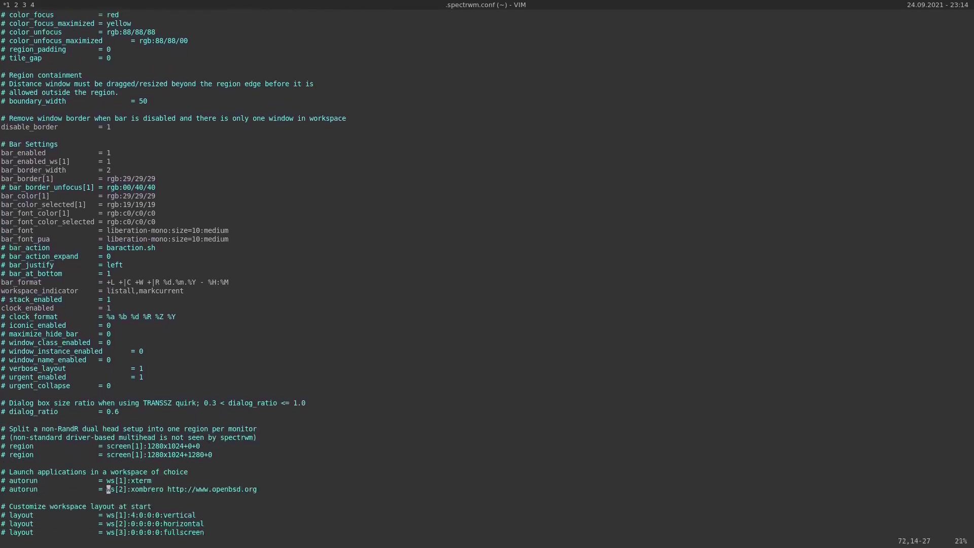
pyautogui.press('Down')
pyautogui.press('Down')
pyautogui.press('Down')
pyautogui.press('Down')
pyautogui.press('Down')
pyautogui.press('Up')
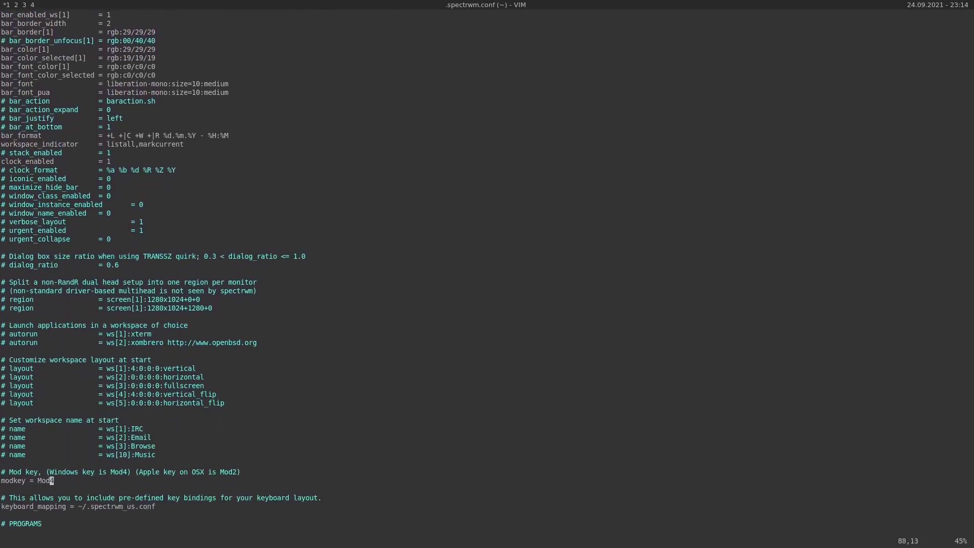
pyautogui.press('Up')
pyautogui.press('Up')
pyautogui.press('Up')
pyautogui.press('Up')
pyautogui.press('Up')
pyautogui.press('Up')
pyautogui.press('Up')
pyautogui.press('Up')
pyautogui.press('Up')
pyautogui.press('Up')
pyautogui.press('Up')
pyautogui.press('Up')
pyautogui.press('Up')
pyautogui.press('Up')
pyautogui.press('Up')
pyautogui.press('Up')
pyautogui.press('Up')
pyautogui.press('Up')
pyautogui.press('Up')
pyautogui.press('Up')
pyautogui.press('Down')
pyautogui.press('Down')
pyautogui.press('Down')
pyautogui.press('Down')
pyautogui.press('Down')
pyautogui.press('Down')
pyautogui.press('Down')
pyautogui.press('Down')
pyautogui.press('Down')
pyautogui.press('Down')
pyautogui.press('Down')
pyautogui.press('Down')
pyautogui.press('Down')
pyautogui.press('Down')
pyautogui.press('Down')
pyautogui.press('Down')
pyautogui.press('j')
pyautogui.press('j')
pyautogui.press('j')
pyautogui.press('j')
pyautogui.press('j')
pyautogui.press('j')
pyautogui.press('j')
pyautogui.press('j')
pyautogui.press('j')
pyautogui.press('j')
pyautogui.press('j')
pyautogui.press('j')
pyautogui.press('j')
pyautogui.press('j')
pyautogui.press('j')
pyautogui.press('j')
pyautogui.press('j')
pyautogui.press('j')
pyautogui.press('j')
pyautogui.press('j')
pyautogui.press('j')
pyautogui.press('j')
pyautogui.press('j')
pyautogui.press('j')
pyautogui.press('j')
pyautogui.press('j')
pyautogui.press('j')
pyautogui.press('j')
pyautogui.press('j')
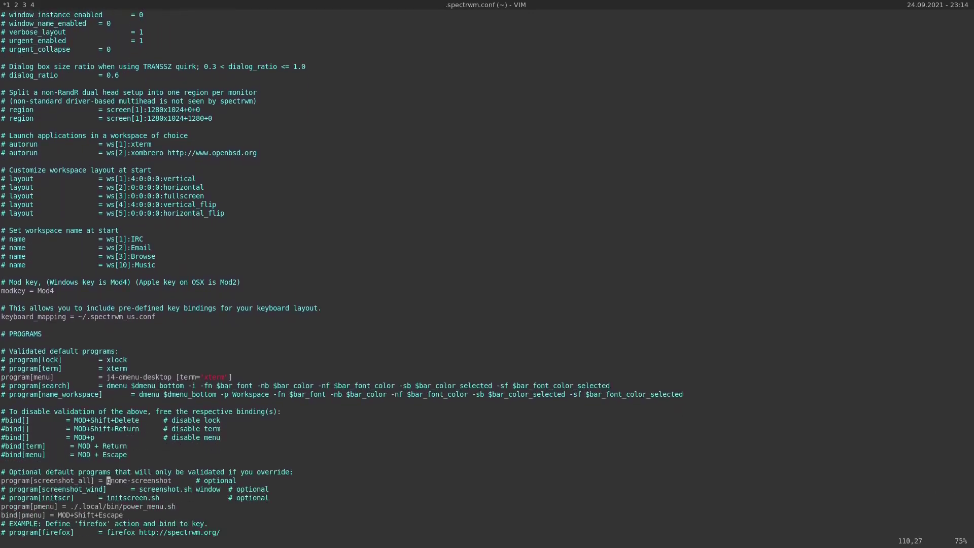
pyautogui.press('k')
pyautogui.press('k')
pyautogui.press('k')
pyautogui.press('k')
pyautogui.press('k')
pyautogui.press('k')
pyautogui.press('k')
pyautogui.press('k')
pyautogui.press('k')
pyautogui.press('k')
pyautogui.press('k')
pyautogui.press('k')
pyautogui.press('k')
pyautogui.press('k')
pyautogui.press('k')
pyautogui.press('k')
pyautogui.press('k')
pyautogui.press('k')
pyautogui.press('k')
pyautogui.press('k')
pyautogui.press('j')
pyautogui.press('j')
pyautogui.press('j')
pyautogui.press('j')
pyautogui.press('j')
pyautogui.press('j')
pyautogui.press('j')
pyautogui.press('j')
pyautogui.press('j')
pyautogui.press('j')
pyautogui.press('j')
pyautogui.press('j')
pyautogui.press('j')
pyautogui.press('j')
pyautogui.press('j')
pyautogui.press('j')
pyautogui.press('j')
pyautogui.press('j')
pyautogui.press('j')
pyautogui.press('j')
pyautogui.press('k')
pyautogui.press('k')
pyautogui.press('k')
pyautogui.press('k')
pyautogui.press('k')
pyautogui.press('k')
pyautogui.press('k')
pyautogui.press('k')
pyautogui.press('k')
pyautogui.press('k')
pyautogui.press('k')
pyautogui.press('k')
pyautogui.press('k')
pyautogui.press('k')
pyautogui.press('k')
pyautogui.press('k')
pyautogui.press('k')
pyautogui.press('k')
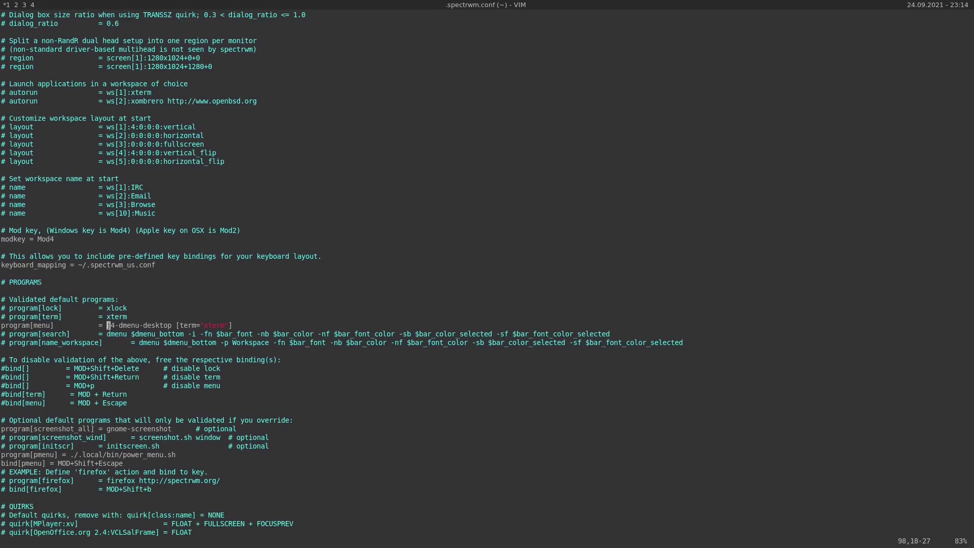
pyautogui.press('l')
pyautogui.press('l')
pyautogui.press('l')
pyautogui.press('l')
pyautogui.press('l')
pyautogui.press('l')
pyautogui.press('l')
pyautogui.press('l')
pyautogui.press('l')
pyautogui.press('l')
pyautogui.press('l')
pyautogui.press('l')
pyautogui.press('l')
pyautogui.press('l')
pyautogui.press('l')
pyautogui.press('l')
pyautogui.press('l')
pyautogui.press('l')
pyautogui.press('l')
pyautogui.press('l')
pyautogui.press('h')
pyautogui.press('h')
pyautogui.press('h')
pyautogui.press('h')
pyautogui.press('h')
pyautogui.press('h')
pyautogui.press('h')
pyautogui.press('h')
pyautogui.press('h')
pyautogui.press('h')
pyautogui.press('h')
pyautogui.press('h')
pyautogui.press('h')
pyautogui.press('h')
pyautogui.press('h')
pyautogui.press('h')
pyautogui.press('h')
pyautogui.press('h')
pyautogui.press('h')
pyautogui.press('h')
pyautogui.press('l')
pyautogui.press('l')
pyautogui.press('l')
pyautogui.press('l')
pyautogui.press('l')
pyautogui.press('l')
pyautogui.press('l')
pyautogui.press('l')
pyautogui.press('l')
pyautogui.press('l')
pyautogui.press('l')
pyautogui.press('l')
pyautogui.press('l')
pyautogui.press('l')
pyautogui.press('l')
pyautogui.press('l')
pyautogui.press('l')
pyautogui.press('l')
pyautogui.press('l')
pyautogui.press('l')
pyautogui.press('h')
pyautogui.press('h')
pyautogui.press('h')
pyautogui.press('h')
pyautogui.press('h')
pyautogui.press('h')
pyautogui.press('h')
pyautogui.press('h')
pyautogui.press('h')
pyautogui.press('h')
pyautogui.press('h')
pyautogui.press('h')
pyautogui.press('h')
pyautogui.press('h')
pyautogui.press('h')
pyautogui.press('h')
pyautogui.press('h')
pyautogui.press('h')
pyautogui.press('h')
pyautogui.press('h')
pyautogui.press('l')
pyautogui.press('l')
pyautogui.press('l')
pyautogui.press('l')
pyautogui.press('l')
pyautogui.press('l')
pyautogui.press('l')
pyautogui.press('l')
pyautogui.press('l')
pyautogui.press('l')
pyautogui.press('l')
pyautogui.press('l')
pyautogui.press('l')
pyautogui.press('l')
pyautogui.press('l')
pyautogui.press('l')
pyautogui.press('l')
pyautogui.press('l')
pyautogui.press('l')
pyautogui.press('l')
pyautogui.press('l')
pyautogui.press('h')
pyautogui.press('h')
pyautogui.press('h')
pyautogui.press('h')
pyautogui.press('h')
pyautogui.press('h')
pyautogui.press('h')
pyautogui.press('h')
pyautogui.press('h')
pyautogui.press('h')
pyautogui.press('h')
pyautogui.press('h')
pyautogui.press('h')
pyautogui.press('h')
pyautogui.press('h')
pyautogui.press('h')
pyautogui.press('h')
pyautogui.press('h')
pyautogui.press('h')
pyautogui.press('h')
pyautogui.press('h')
pyautogui.press('h')
pyautogui.press('super+p')
pyautogui.press('Right')
pyautogui.press('Right')
pyautogui.press('Right')
pyautogui.press('Right')
pyautogui.press('Right')
pyautogui.press('Right')
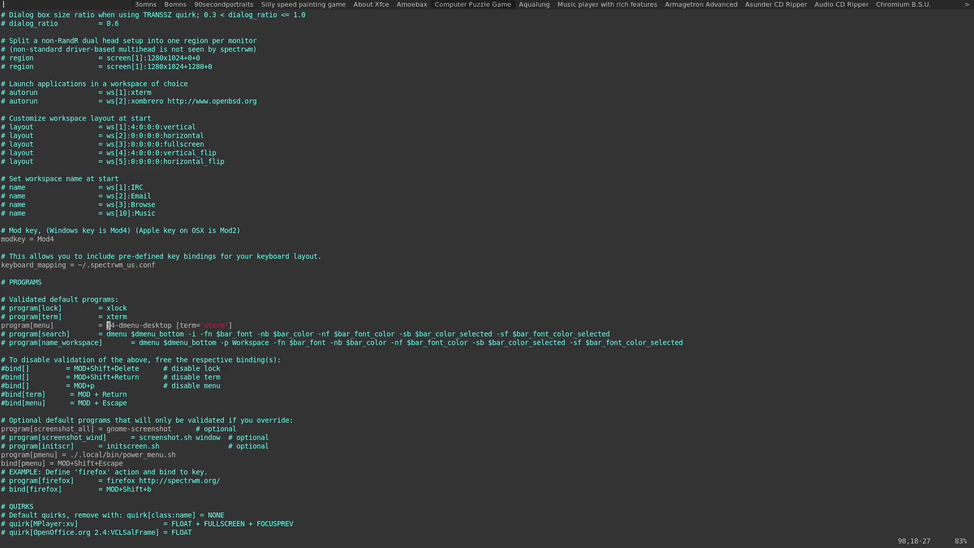
pyautogui.press('Left')
pyautogui.press('Left')
pyautogui.press('Left')
pyautogui.press('Left')
pyautogui.press('Left')
pyautogui.press('Left')
pyautogui.press('Left')
pyautogui.press('Left')
pyautogui.press('Left')
pyautogui.press('Left')
pyautogui.press('Left')
pyautogui.press('Left')
pyautogui.press('Left')
pyautogui.press('Left')
pyautogui.press('Left')
pyautogui.press('Left')
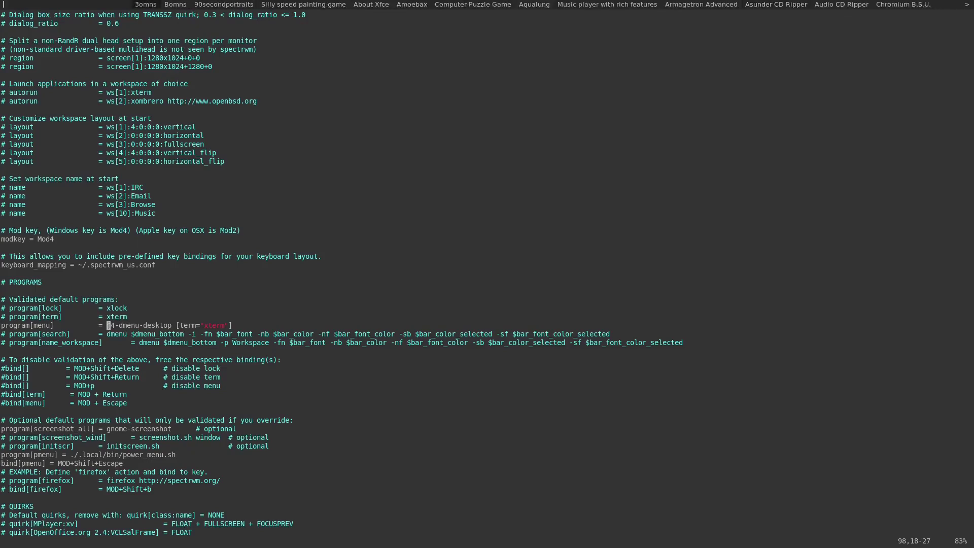
pyautogui.press('Right')
pyautogui.press('Right')
pyautogui.press('Right')
pyautogui.press('Right')
pyautogui.press('Right')
pyautogui.press('Right')
pyautogui.press('Right')
pyautogui.press('Right')
pyautogui.press('Right')
pyautogui.press('Right')
pyautogui.press('Right')
pyautogui.press('Right')
pyautogui.press('Right')
pyautogui.press('Right')
pyautogui.press('Right')
pyautogui.press('Right')
pyautogui.press('Right')
pyautogui.press('Right')
pyautogui.press('Right')
pyautogui.press('Right')
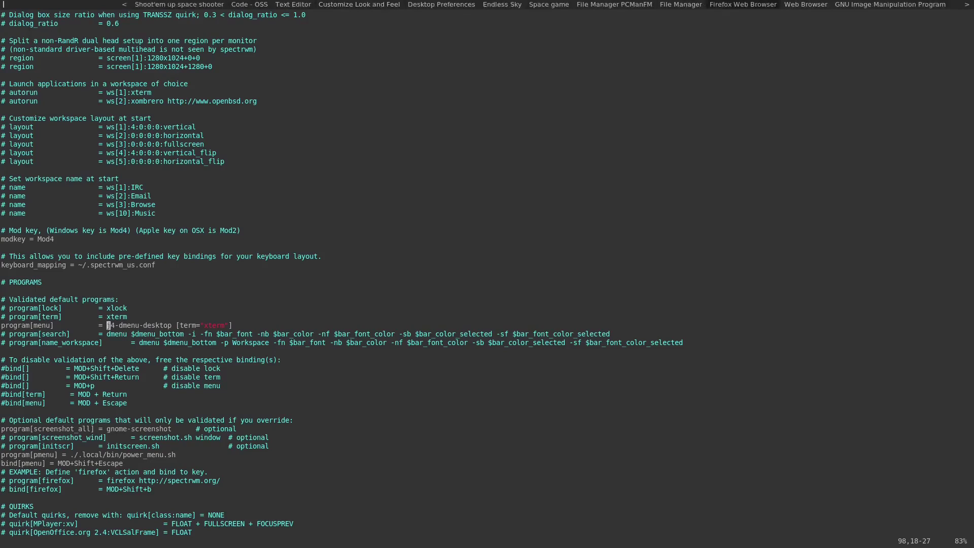
pyautogui.press('Left')
pyautogui.press('Left')
pyautogui.press('Left')
pyautogui.press('Left')
pyautogui.press('Left')
pyautogui.press('Left')
pyautogui.press('Left')
pyautogui.press('Left')
pyautogui.press('Left')
pyautogui.press('Left')
pyautogui.press('Left')
pyautogui.press('Left')
pyautogui.press('Left')
pyautogui.press('Left')
pyautogui.press('Left')
pyautogui.press('Left')
pyautogui.press('Left')
pyautogui.press('Left')
pyautogui.press('Left')
pyautogui.press('Left')
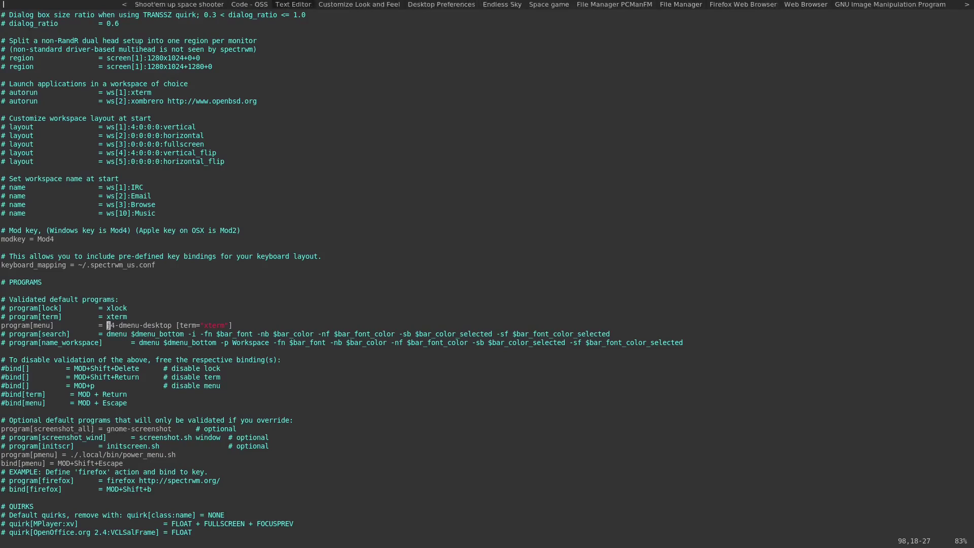
pyautogui.press('Escape')
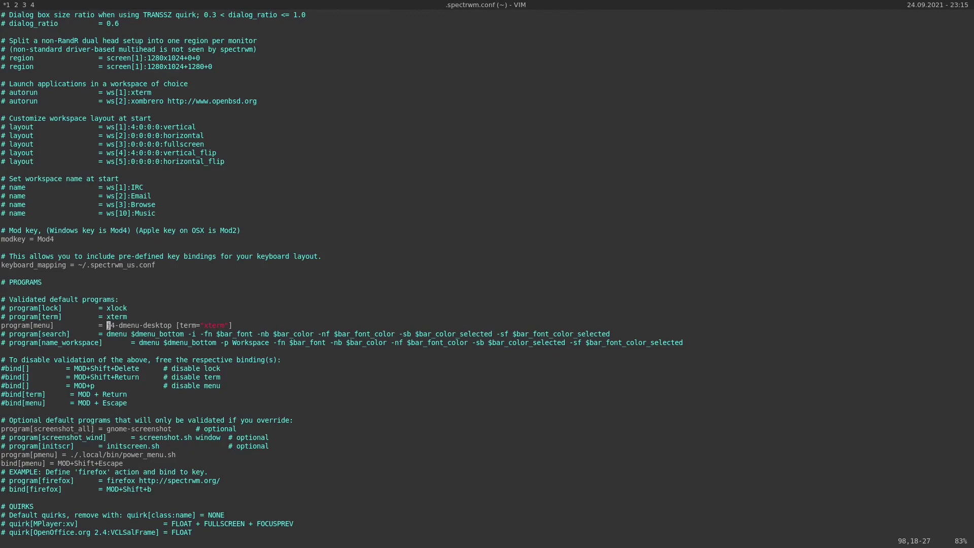
pyautogui.press('l')
pyautogui.press('l')
pyautogui.press('l')
pyautogui.press('l')
pyautogui.press('l')
pyautogui.press('l')
pyautogui.press('l')
pyautogui.press('l')
pyautogui.press('l')
pyautogui.press('l')
pyautogui.press('l')
pyautogui.press('l')
pyautogui.press('l')
pyautogui.press('l')
pyautogui.press('l')
pyautogui.press('l')
pyautogui.press('l')
pyautogui.press('l')
pyautogui.press('l')
pyautogui.press('l')
pyautogui.press('l')
pyautogui.press('b')
pyautogui.press('b')
pyautogui.press('b')
pyautogui.press('b')
pyautogui.press('b')
pyautogui.press('b')
pyautogui.press('b')
pyautogui.press('b')
pyautogui.press('b')
pyautogui.press('b')
pyautogui.press('super+p')
pyautogui.press('Right')
pyautogui.press('Right')
pyautogui.press('Right')
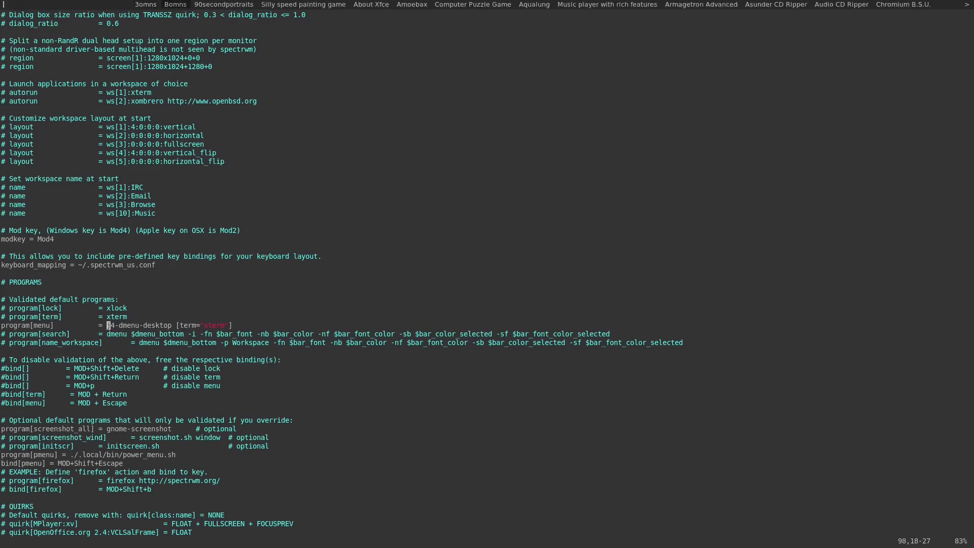
pyautogui.press('Right')
pyautogui.press('Right')
pyautogui.press('Right')
pyautogui.press('Right')
pyautogui.press('Right')
pyautogui.press('Right')
pyautogui.press('Left')
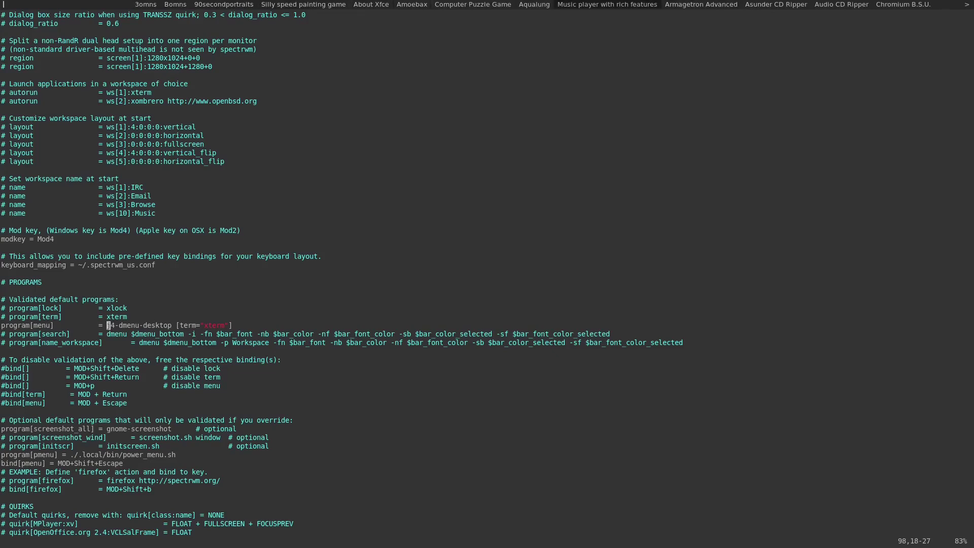
pyautogui.press('Right')
pyautogui.press('Right')
pyautogui.press('Right')
pyautogui.press('Right')
pyautogui.press('Right')
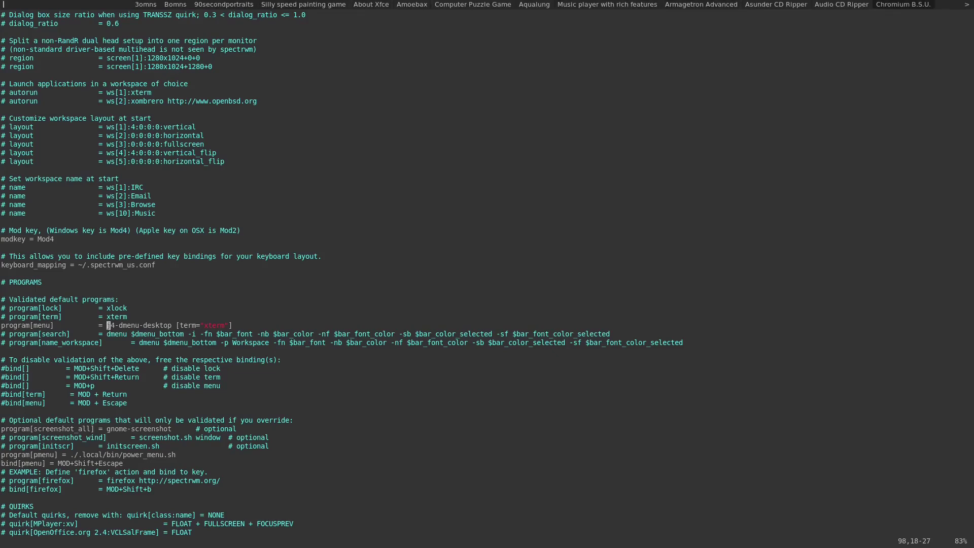
pyautogui.press('Escape')
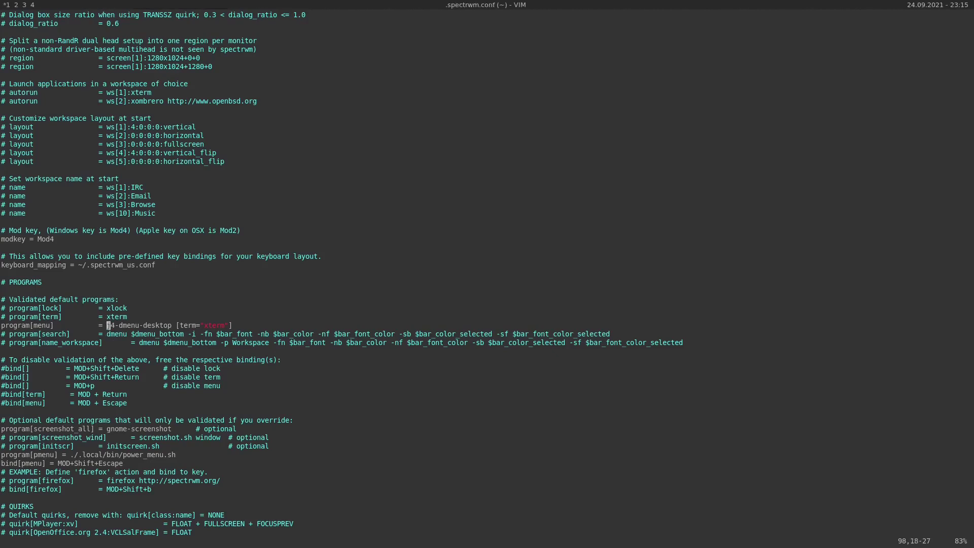
pyautogui.press('j')
pyautogui.press('k')
pyautogui.press('j')
pyautogui.press('k')
pyautogui.press('j')
pyautogui.press('j')
pyautogui.press('j')
pyautogui.press('j')
pyautogui.press('j')
pyautogui.press('j')
pyautogui.press('j')
pyautogui.press('j')
pyautogui.press('j')
pyautogui.press('j')
pyautogui.press('j')
pyautogui.press('j')
pyautogui.press('j')
pyautogui.press('j')
pyautogui.press('j')
pyautogui.press('j')
pyautogui.press('k')
pyautogui.press('k')
pyautogui.press('k')
pyautogui.press('k')
pyautogui.press('k')
pyautogui.press('k')
pyautogui.press('k')
pyautogui.press('j')
pyautogui.press('j')
pyautogui.press('j')
pyautogui.press('j')
pyautogui.press('j')
pyautogui.press('j')
pyautogui.press('h')
pyautogui.press('h')
pyautogui.press('h')
pyautogui.press('h')
pyautogui.press('h')
pyautogui.press('h')
pyautogui.press('h')
pyautogui.press('h')
pyautogui.press('h')
pyautogui.press('h')
pyautogui.press('h')
pyautogui.press('h')
pyautogui.press('h')
pyautogui.press('h')
pyautogui.press('h')
pyautogui.press('h')
pyautogui.press('h')
pyautogui.press('h')
pyautogui.press('h')
pyautogui.press('h')
pyautogui.press('h')
pyautogui.press('h')
pyautogui.press('j')
pyautogui.press('k')
pyautogui.press('k')
pyautogui.press('k')
pyautogui.press('k')
pyautogui.press('k')
pyautogui.press('k')
pyautogui.press('k')
pyautogui.press('k')
pyautogui.press('k')
pyautogui.press('j')
pyautogui.press('j')
pyautogui.press('j')
pyautogui.press('j')
pyautogui.press('j')
pyautogui.press('j')
pyautogui.press('j')
pyautogui.press('j')
pyautogui.press('j')
pyautogui.press('k')
pyautogui.press('j')
pyautogui.press('l')
pyautogui.press('l')
pyautogui.press('l')
pyautogui.press('l')
pyautogui.press('l')
pyautogui.press('l')
pyautogui.press('l')
pyautogui.press('l')
pyautogui.press('l')
pyautogui.press('l')
pyautogui.press('l')
pyautogui.press('l')
pyautogui.press('l')
pyautogui.press('l')
pyautogui.press('l')
pyautogui.press('l')
pyautogui.press('l')
pyautogui.press('l')
pyautogui.press('l')
pyautogui.press('l')
pyautogui.press('h')
pyautogui.press('b')
pyautogui.press('b')
pyautogui.press('b')
pyautogui.press('b')
pyautogui.press('b')
pyautogui.press('b')
pyautogui.press('b')
pyautogui.press('b')
pyautogui.press('b')
pyautogui.press('h')
pyautogui.press('k')
pyautogui.press('l')
pyautogui.press('l')
pyautogui.press('l')
pyautogui.press('l')
pyautogui.press('l')
pyautogui.press('l')
pyautogui.press('l')
pyautogui.press('l')
pyautogui.press('l')
pyautogui.press('k')
pyautogui.press('k')
pyautogui.press('k')
pyautogui.press('k')
pyautogui.press('k')
pyautogui.press('k')
pyautogui.press('k')
pyautogui.press('k')
pyautogui.press('k')
pyautogui.press('k')
pyautogui.press('k')
pyautogui.press('k')
pyautogui.press('k')
pyautogui.press('k')
pyautogui.press('k')
pyautogui.press('l')
pyautogui.press('l')
pyautogui.press('l')
pyautogui.press('l')
pyautogui.press('l')
pyautogui.press('l')
pyautogui.press('l')
pyautogui.press('l')
pyautogui.press('l')
pyautogui.press('l')
pyautogui.press('l')
pyautogui.press('l')
pyautogui.press('l')
pyautogui.press('l')
pyautogui.press('l')
pyautogui.press('l')
pyautogui.press('l')
pyautogui.press('l')
pyautogui.press('l')
pyautogui.press('l')
pyautogui.press('l')
pyautogui.press('l')
pyautogui.press('l')
pyautogui.press('h')
pyautogui.press('h')
pyautogui.press('h')
pyautogui.press('h')
pyautogui.press('h')
pyautogui.press('h')
pyautogui.press('h')
pyautogui.press('h')
pyautogui.press('h')
pyautogui.press('h')
pyautogui.press('h')
pyautogui.press('h')
pyautogui.press('h')
pyautogui.press('h')
pyautogui.press('h')
pyautogui.press('h')
pyautogui.press('h')
pyautogui.press('h')
pyautogui.press('h')
pyautogui.press('h')
pyautogui.press('e')
pyautogui.press('e')
pyautogui.press('e')
pyautogui.press('e')
pyautogui.press('e')
pyautogui.press('e')
pyautogui.press('e')
pyautogui.press('e')
pyautogui.press('h')
pyautogui.press('h')
pyautogui.press('h')
pyautogui.press('h')
pyautogui.press('h')
pyautogui.press('h')
pyautogui.press('h')
pyautogui.press('h')
pyautogui.press('h')
pyautogui.press('h')
pyautogui.press('h')
pyautogui.press('h')
pyautogui.press('h')
pyautogui.press('h')
pyautogui.press('h')
pyautogui.press('h')
pyautogui.press('h')
pyautogui.press('h')
pyautogui.press('h')
pyautogui.press('h')
pyautogui.press('e')
pyautogui.press('e')
pyautogui.press('e')
pyautogui.press('e')
pyautogui.press('e')
pyautogui.press('e')
pyautogui.press('e')
pyautogui.press('e')
pyautogui.press('e')
pyautogui.press('h')
pyautogui.press('h')
pyautogui.press('h')
pyautogui.press('h')
pyautogui.press('h')
pyautogui.press('h')
pyautogui.press('h')
pyautogui.press('h')
pyautogui.press('h')
pyautogui.press('h')
pyautogui.press('h')
pyautogui.press('h')
pyautogui.press('h')
pyautogui.press('h')
pyautogui.press('h')
pyautogui.press('h')
pyautogui.press('h')
pyautogui.press('h')
pyautogui.press('h')
pyautogui.press('h')
pyautogui.press('h')
pyautogui.press('l')
pyautogui.press('l')
pyautogui.press('l')
pyautogui.press('l')
pyautogui.press('l')
pyautogui.press('l')
pyautogui.press('l')
pyautogui.press('l')
pyautogui.press('l')
pyautogui.press('l')
pyautogui.press('l')
pyautogui.press('l')
pyautogui.press('l')
pyautogui.press('l')
pyautogui.press('l')
pyautogui.press('l')
pyautogui.press('l')
pyautogui.press('l')
pyautogui.press('l')
pyautogui.press('l')
pyautogui.press('l')
pyautogui.press('h')
pyautogui.press('h')
pyautogui.press('h')
pyautogui.press('h')
pyautogui.press('h')
pyautogui.press('h')
pyautogui.press('h')
pyautogui.press('h')
pyautogui.press('h')
pyautogui.press('h')
pyautogui.press('h')
pyautogui.press('h')
pyautogui.press('h')
pyautogui.press('h')
pyautogui.press('h')
pyautogui.press('h')
pyautogui.press('h')
pyautogui.press('h')
pyautogui.press('h')
pyautogui.press('h')
# Quit .spectrwm.conf and begin a vim command for the j4-dmenu-desktop folder
pyautogui.write(':q')
pyautogui.press('Return')
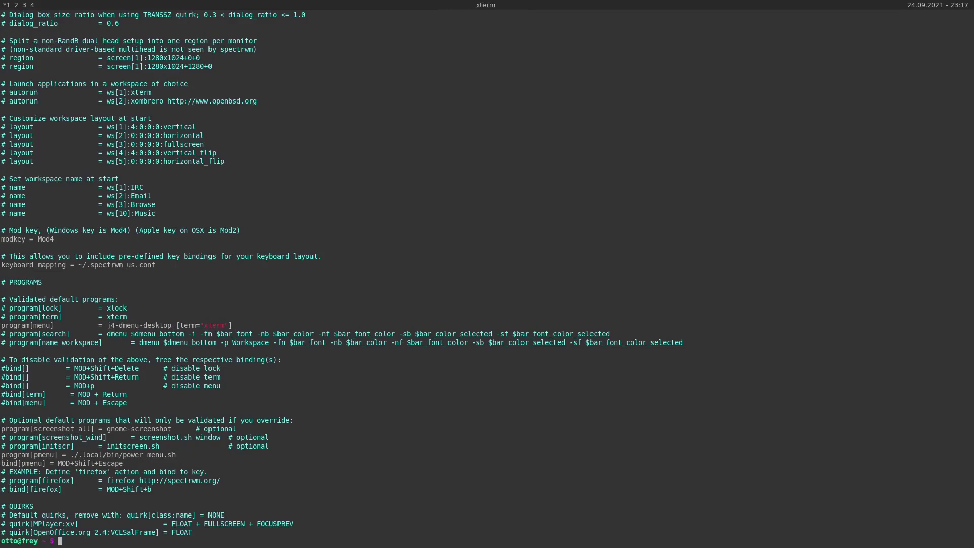
pyautogui.write('vim j4')
pyautogui.press('BackSpace')
pyautogui.press('BackSpace')
pyautogui.write('j4')
pyautogui.press('Tab')
pyautogui.write('j')
pyautogui.press('Tab')
# Complete the path to j4-dmenu-desktop-directory/src/Main.hh with Tab completion
pyautogui.write('d')
pyautogui.press('Tab')
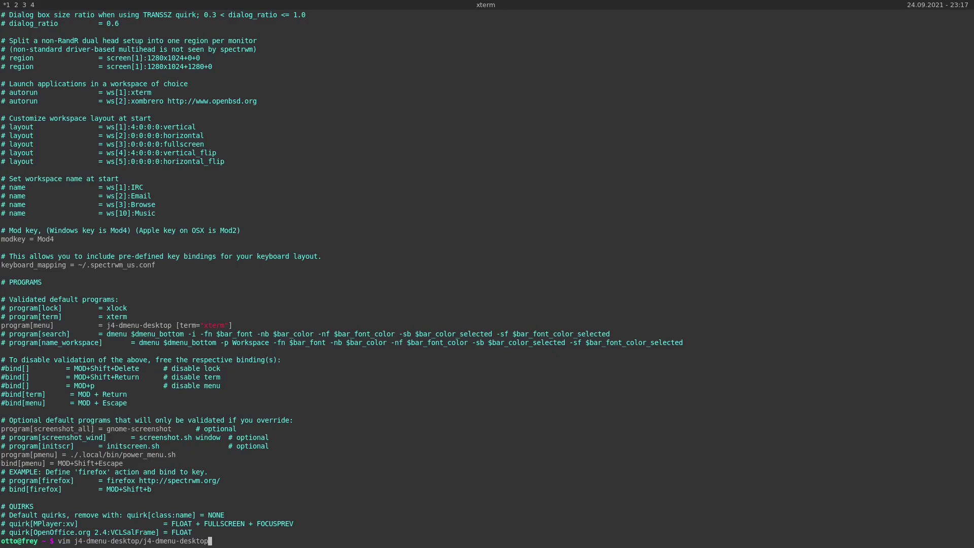
pyautogui.press('Tab')
pyautogui.press('Tab')
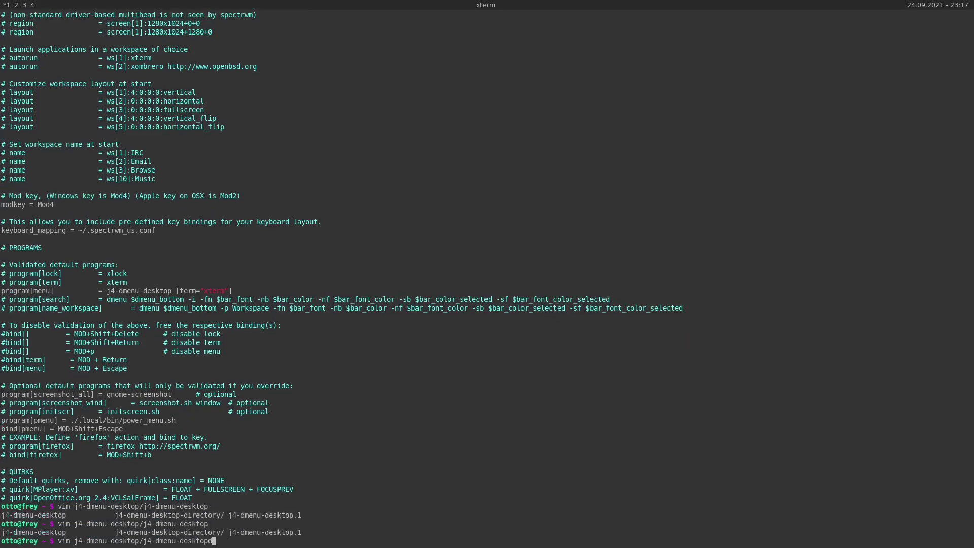
pyautogui.write('-d')
pyautogui.press('Tab')
pyautogui.write('Mai')
pyautogui.press('BackSpace')
pyautogui.press('BackSpace')
pyautogui.press('BackSpace')
pyautogui.write('src/Main')
pyautogui.press('Tab')
# Open Main.hh and inspect the dmenu_command definition and its colour options
pyautogui.press('Return')
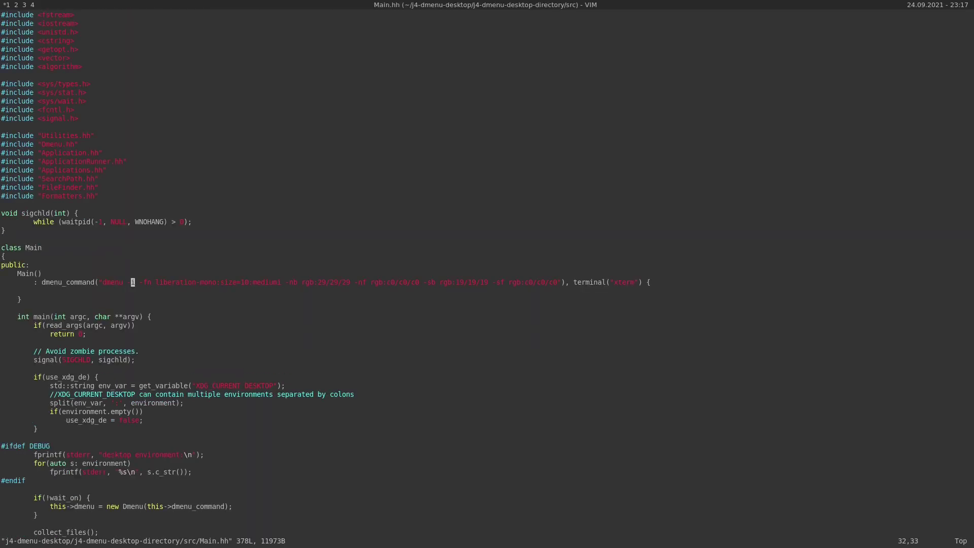
pyautogui.press('0')
pyautogui.press('l')
pyautogui.press('l')
pyautogui.press('l')
pyautogui.press('l')
pyautogui.press('l')
pyautogui.press('l')
pyautogui.press('l')
pyautogui.press('l')
pyautogui.press('l')
pyautogui.press('l')
pyautogui.press('l')
pyautogui.press('l')
pyautogui.press('l')
pyautogui.press('l')
pyautogui.press('l')
pyautogui.press('l')
pyautogui.press('l')
pyautogui.press('l')
pyautogui.press('l')
pyautogui.press('l')
pyautogui.press('l')
pyautogui.press('l')
pyautogui.press('l')
pyautogui.press('l')
pyautogui.press('l')
pyautogui.press('l')
pyautogui.press('l')
pyautogui.press('l')
pyautogui.press('l')
pyautogui.press('l')
pyautogui.press('l')
pyautogui.press('l')
pyautogui.press('l')
pyautogui.press('l')
pyautogui.press('l')
pyautogui.press('l')
pyautogui.press('l')
pyautogui.press('l')
pyautogui.press('l')
pyautogui.press('l')
pyautogui.press('l')
pyautogui.press('l')
pyautogui.press('l')
pyautogui.press('l')
pyautogui.press('l')
pyautogui.press('l')
pyautogui.press('l')
pyautogui.press('l')
pyautogui.press('l')
pyautogui.press('l')
pyautogui.press('l')
pyautogui.press('l')
pyautogui.press('l')
pyautogui.press('l')
pyautogui.press('l')
pyautogui.press('l')
pyautogui.press('l')
pyautogui.press('l')
pyautogui.press('l')
pyautogui.press('l')
pyautogui.press('l')
pyautogui.press('l')
pyautogui.press('l')
pyautogui.press('l')
pyautogui.press('l')
pyautogui.press('l')
pyautogui.press('l')
pyautogui.press('l')
pyautogui.press('l')
pyautogui.press('h')
pyautogui.press('h')
pyautogui.press('h')
pyautogui.press('h')
pyautogui.press('h')
pyautogui.press('h')
pyautogui.press('h')
pyautogui.press('h')
pyautogui.press('h')
pyautogui.press('h')
pyautogui.press('h')
pyautogui.press('h')
pyautogui.press('h')
pyautogui.press('h')
pyautogui.press('h')
pyautogui.press('h')
pyautogui.press('h')
pyautogui.press('h')
pyautogui.press('h')
pyautogui.press('h')
pyautogui.press('h')
pyautogui.press('h')
pyautogui.press('h')
pyautogui.press('h')
pyautogui.press('h')
pyautogui.press('h')
pyautogui.press('h')
pyautogui.press('h')
pyautogui.press('h')
pyautogui.press('h')
pyautogui.press('h')
pyautogui.press('h')
pyautogui.press('h')
pyautogui.press('h')
pyautogui.press('h')
pyautogui.press('h')
pyautogui.press('h')
pyautogui.press('h')
pyautogui.press('h')
pyautogui.press('h')
# Quit Main.hh and clear the terminal
pyautogui.write(':q')
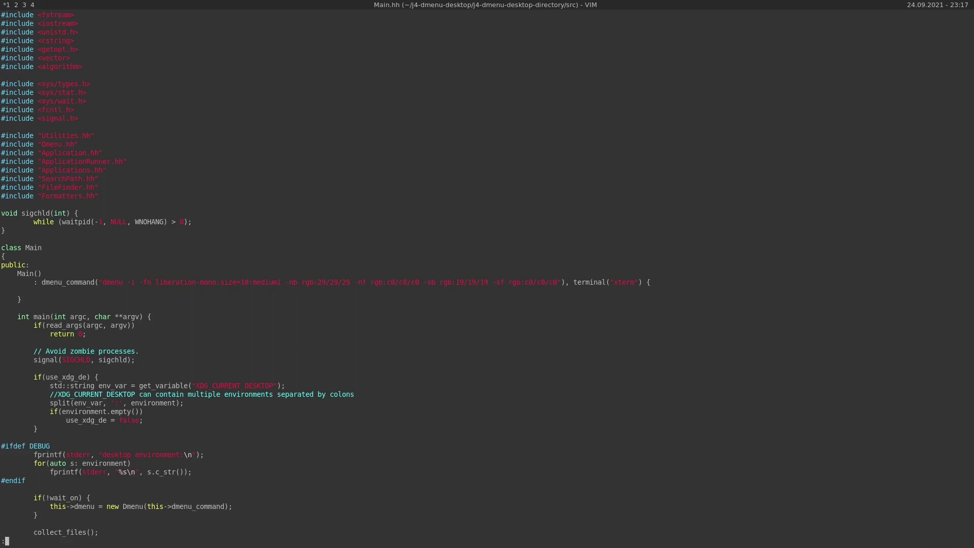
pyautogui.press('Return')
pyautogui.write('clear')
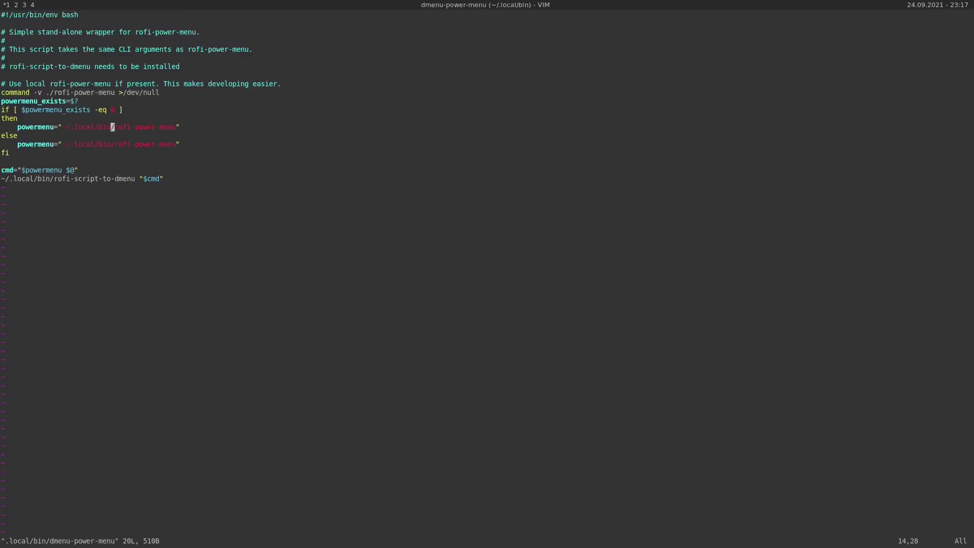
# Inspect the command -v and powermenu_exists lines in dmenu-power-menu, then quit it
pyautogui.press('k')
pyautogui.press('k')
pyautogui.press('k')
pyautogui.press('k')
pyautogui.press('j')
pyautogui.write(':q')
pyautogui.press('Return')
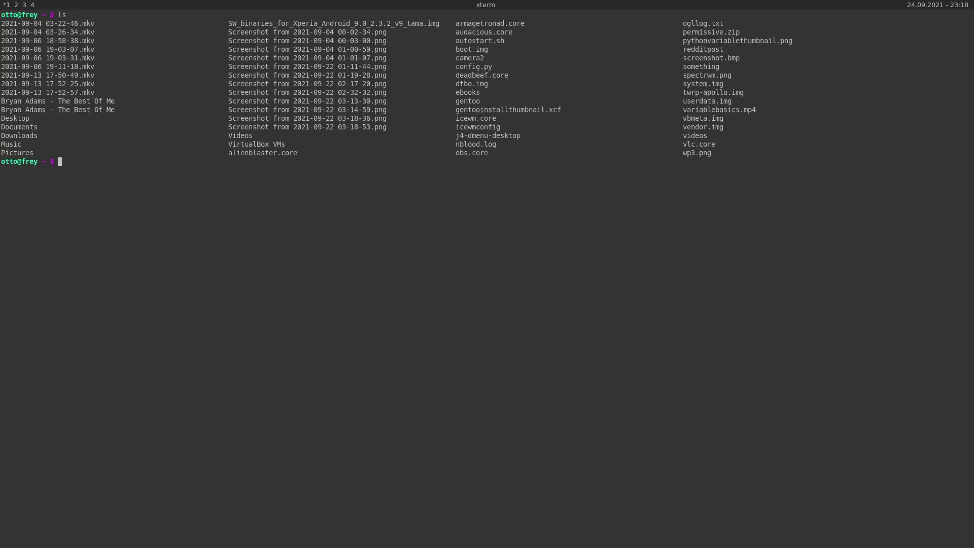
# Edit the vim command to open .local/bin/power_menu.sh instead of dmenu-power-menu
pyautogui.write('vim .local/bin/dmenu-power-menu')
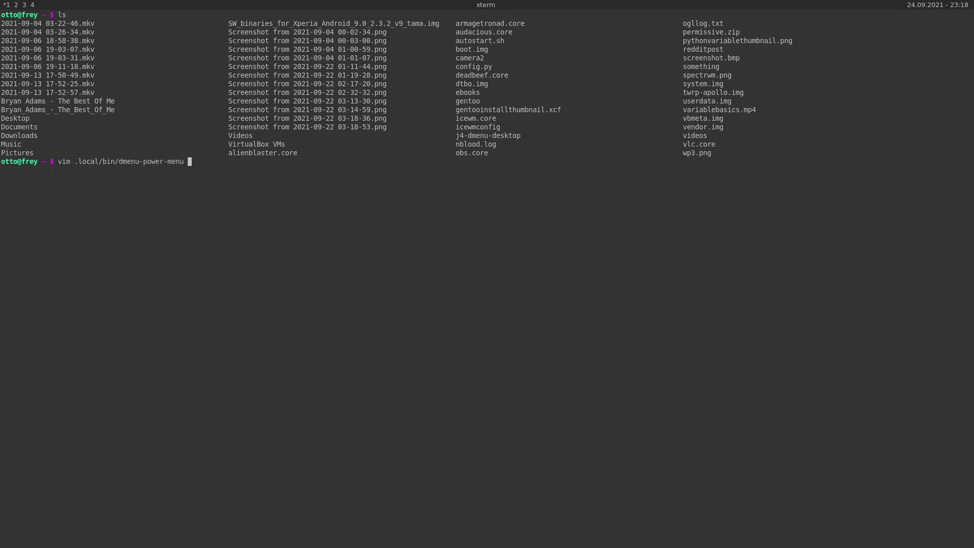
pyautogui.press('BackSpace')
pyautogui.press('BackSpace')
pyautogui.press('BackSpace')
pyautogui.press('BackSpace')
pyautogui.press('BackSpace')
pyautogui.press('BackSpace')
pyautogui.press('BackSpace')
pyautogui.press('BackSpace')
pyautogui.press('BackSpace')
pyautogui.press('BackSpace')
pyautogui.press('BackSpace')
pyautogui.press('BackSpace')
pyautogui.press('BackSpace')
pyautogui.press('BackSpace')
pyautogui.press('BackSpace')
pyautogui.press('BackSpace')
pyautogui.press('BackSpace')
pyautogui.press('Tab')
pyautogui.press('Tab')
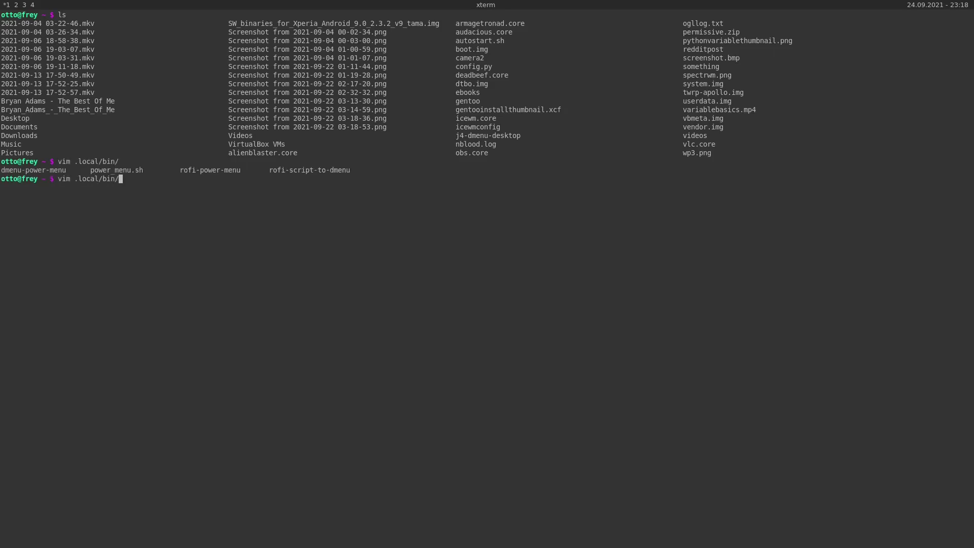
pyautogui.write('pow')
pyautogui.press('Tab')
# Open power_menu.sh and move along its OPT line's dmenu colour options to the poweroff choice
pyautogui.press('Return')
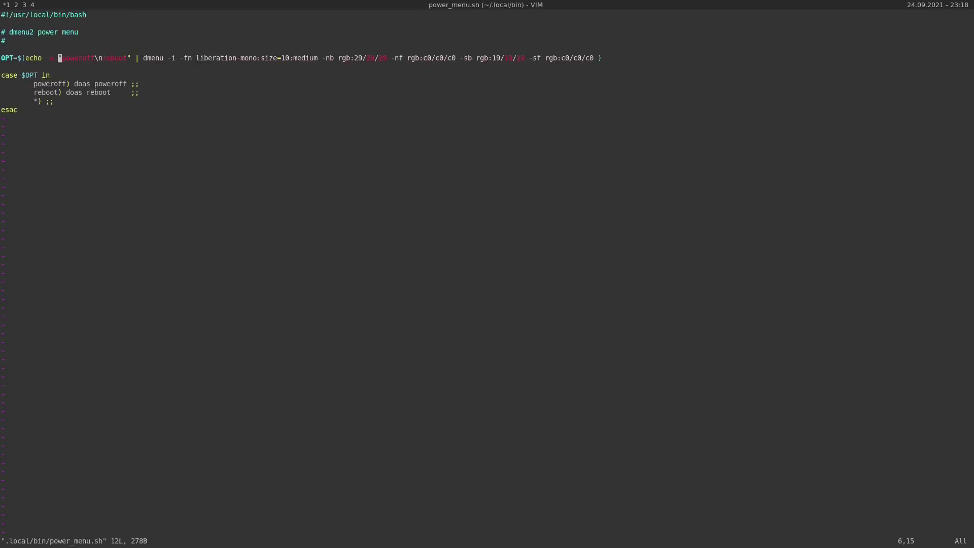
pyautogui.press('Return')
pyautogui.press('k')
pyautogui.press('l')
# Review the dmenu command in the OPT line, then quit power_menu.sh with :q
pyautogui.press('l')
pyautogui.press('l')
pyautogui.press('l')
pyautogui.press('l')
pyautogui.press('l')
pyautogui.press('l')
pyautogui.press('l')
pyautogui.press('l')
pyautogui.press('l')
pyautogui.press('l')
pyautogui.press('l')
pyautogui.press('l')
pyautogui.press('l')
pyautogui.press('l')
pyautogui.press('l')
pyautogui.press('l')
pyautogui.press('l')
pyautogui.press('l')
pyautogui.press('l')
pyautogui.press('l')
pyautogui.press('l')
pyautogui.press('l')
pyautogui.press('l')
pyautogui.press('l')
pyautogui.press('l')
pyautogui.press('l')
pyautogui.press('l')
pyautogui.press('l')
pyautogui.press('l')
pyautogui.press('l')
pyautogui.press('l')
pyautogui.press('l')
pyautogui.press('l')
pyautogui.press('l')
pyautogui.press('l')
pyautogui.press('l')
pyautogui.press('l')
pyautogui.press('l')
pyautogui.press('h')
pyautogui.press('h')
pyautogui.press('h')
pyautogui.press('h')
pyautogui.press('h')
pyautogui.press('h')
pyautogui.press('h')
pyautogui.press('h')
pyautogui.press('h')
pyautogui.press('h')
pyautogui.press('h')
pyautogui.press('h')
pyautogui.press('h')
pyautogui.press('h')
pyautogui.press('h')
pyautogui.press('h')
pyautogui.press('h')
pyautogui.press('h')
pyautogui.press('h')
pyautogui.press('h')
pyautogui.press('h')
pyautogui.press('h')
pyautogui.press('h')
pyautogui.press('h')
pyautogui.press('h')
pyautogui.press('h')
pyautogui.press('h')
pyautogui.press('h')
pyautogui.press('h')
pyautogui.press('h')
pyautogui.press('h')
pyautogui.press('h')
pyautogui.press('h')
pyautogui.press('h')
pyautogui.press('h')
pyautogui.press('h')
pyautogui.press('h')
pyautogui.press('j')
pyautogui.press('j')
pyautogui.press('j')
pyautogui.press('j')
pyautogui.press('k')
pyautogui.press('k')
pyautogui.press('k')
pyautogui.press('k')
pyautogui.press('l')
pyautogui.press('l')
pyautogui.press('l')
pyautogui.press('l')
pyautogui.press('l')
pyautogui.press('l')
pyautogui.press('l')
pyautogui.press('l')
pyautogui.press('l')
pyautogui.press('l')
pyautogui.press('l')
pyautogui.press('l')
pyautogui.press('l')
pyautogui.press('l')
pyautogui.press('l')
pyautogui.press('l')
pyautogui.press('l')
pyautogui.press('l')
pyautogui.press('l')
pyautogui.press('l')
pyautogui.press('l')
pyautogui.press('l')
pyautogui.press('l')
pyautogui.press('l')
pyautogui.press('l')
pyautogui.press('l')
pyautogui.press('l')
pyautogui.press('l')
pyautogui.press('l')
pyautogui.press('l')
pyautogui.press('l')
pyautogui.press('l')
pyautogui.press('l')
pyautogui.press('l')
pyautogui.press('l')
pyautogui.press('h')
pyautogui.press('h')
pyautogui.press('h')
pyautogui.press('h')
pyautogui.press('h')
pyautogui.press('h')
pyautogui.press('h')
pyautogui.press('h')
pyautogui.press('h')
pyautogui.press('h')
pyautogui.press('h')
pyautogui.press('h')
pyautogui.press('h')
pyautogui.press('h')
pyautogui.press('h')
pyautogui.press('h')
pyautogui.press('h')
pyautogui.press('h')
pyautogui.press('h')
pyautogui.press('h')
pyautogui.press('l')
pyautogui.press('l')
pyautogui.press('l')
pyautogui.press('l')
pyautogui.press('l')
pyautogui.press('l')
pyautogui.press('l')
pyautogui.press('l')
pyautogui.press('l')
pyautogui.press('l')
pyautogui.press('l')
pyautogui.press('l')
pyautogui.press('l')
pyautogui.press('l')
pyautogui.press('l')
pyautogui.press('l')
pyautogui.press('l')
pyautogui.press('l')
pyautogui.press('l')
pyautogui.press('l')
pyautogui.press('l')
pyautogui.press('l')
pyautogui.press('l')
pyautogui.press('l')
pyautogui.press('l')
pyautogui.press('l')
pyautogui.press('l')
pyautogui.press('l')
pyautogui.press('l')
pyautogui.press('l')
pyautogui.press('l')
pyautogui.press('l')
pyautogui.press('l')
pyautogui.press('l')
pyautogui.press('l')
pyautogui.press('l')
pyautogui.press('l')
pyautogui.press('l')
pyautogui.press('l')
pyautogui.press('l')
pyautogui.press('l')
pyautogui.press('l')
pyautogui.press('l')
pyautogui.press('l')
pyautogui.press('h')
pyautogui.press('h')
pyautogui.press('h')
pyautogui.press('h')
pyautogui.write(':q')
pyautogui.press('Return')
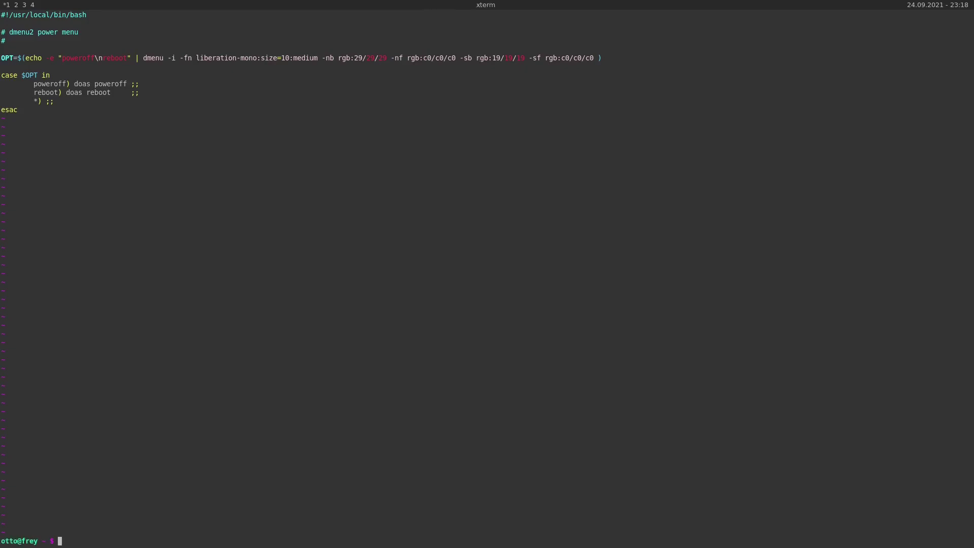